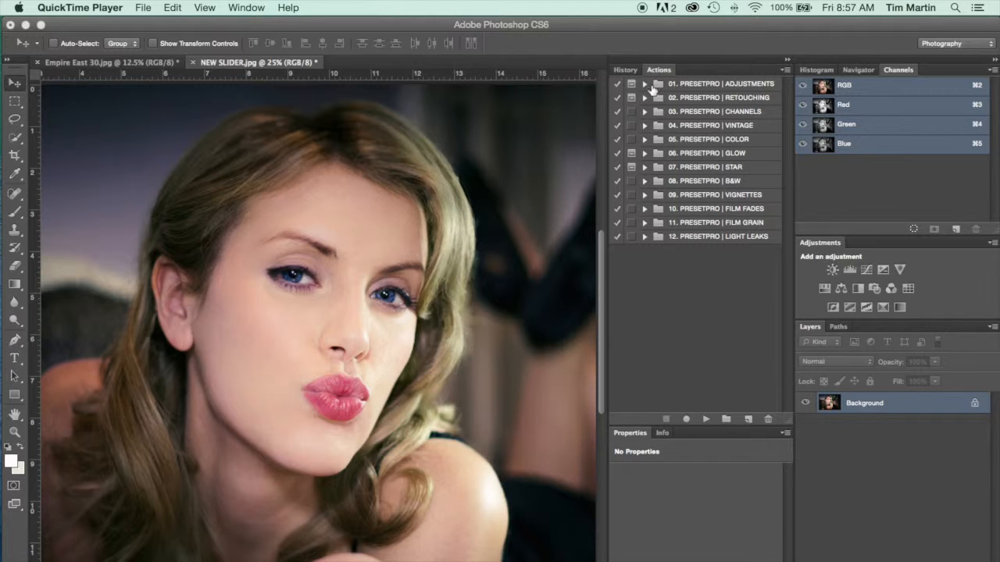
- Run the SHADOWS HIGLIGHTS - SET action from the 01. PRESETPRO | ADJUSTMENTS set, adjusting the Shadows amount before applying it
{"action": "left_click", "coordinate": [646, 88]}
{"action": "left_click", "coordinate": [645, 85]}
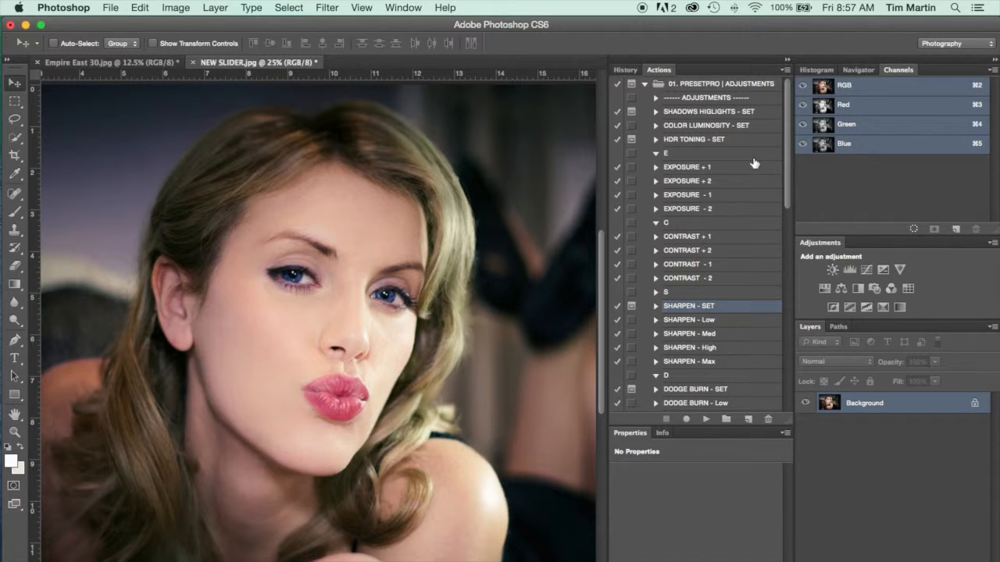
{"action": "left_click", "coordinate": [697, 114]}
{"action": "left_click", "coordinate": [705, 420]}
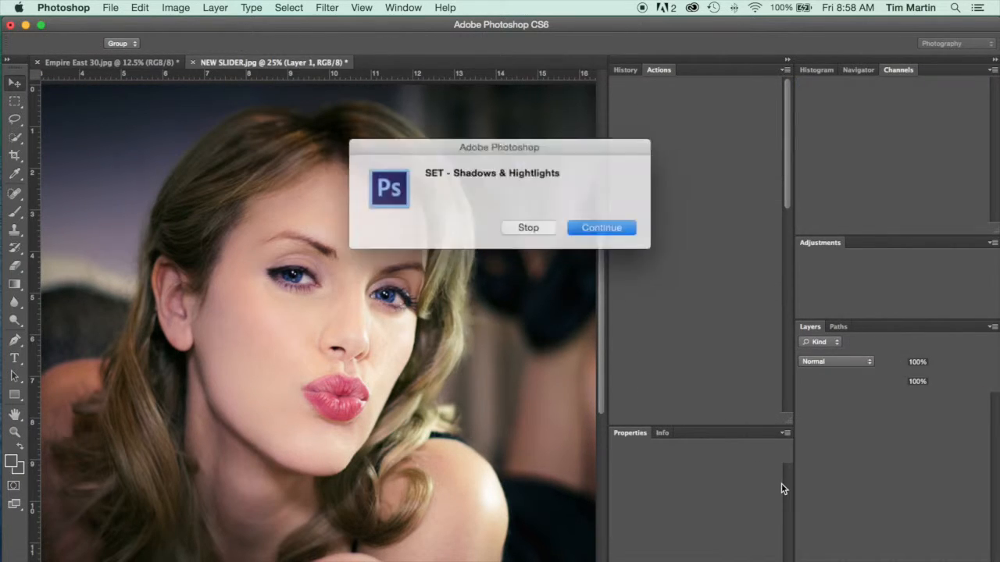
{"action": "left_click", "coordinate": [598, 226]}
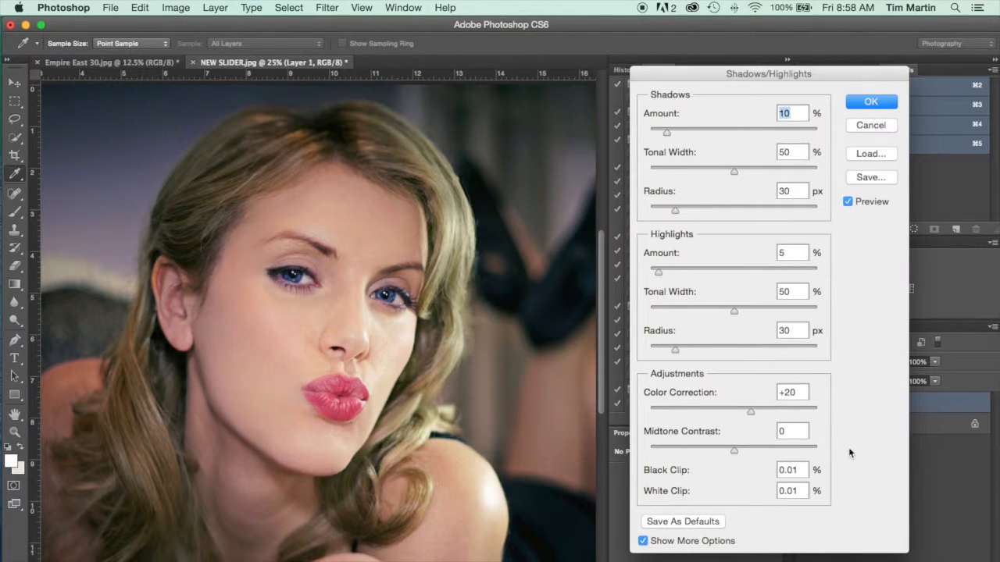
{"action": "mouse_move", "coordinate": [672, 137]}
{"action": "left_mouse_down"}
{"action": "mouse_move", "coordinate": [710, 138]}
{"action": "mouse_move", "coordinate": [664, 136]}
{"action": "left_mouse_up"}
{"action": "left_click", "coordinate": [864, 108]}
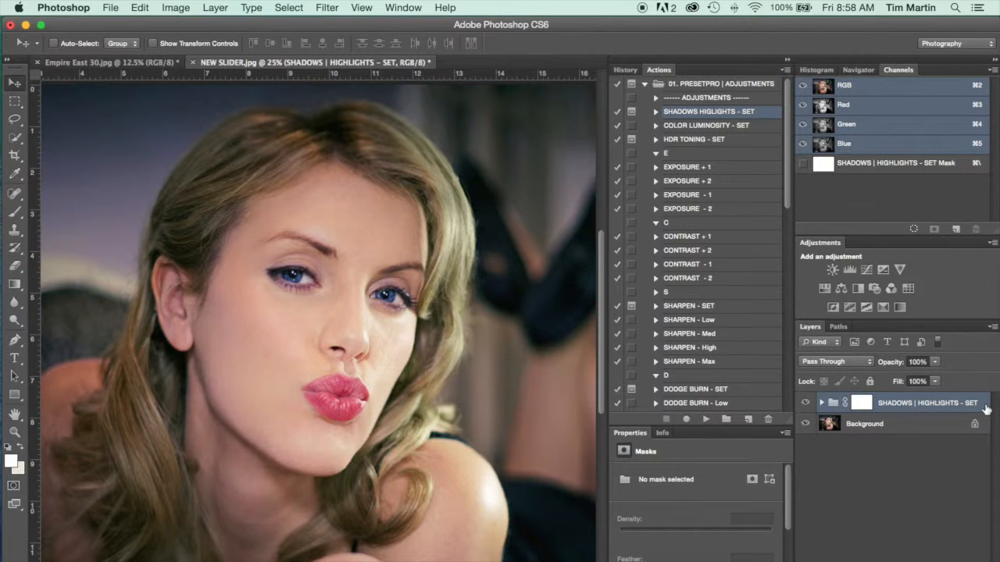
- Preview the SHADOWS | HIGHLIGHTS - SET group on and off and at 30% opacity, and delete the group
{"action": "left_click", "coordinate": [806, 403]}
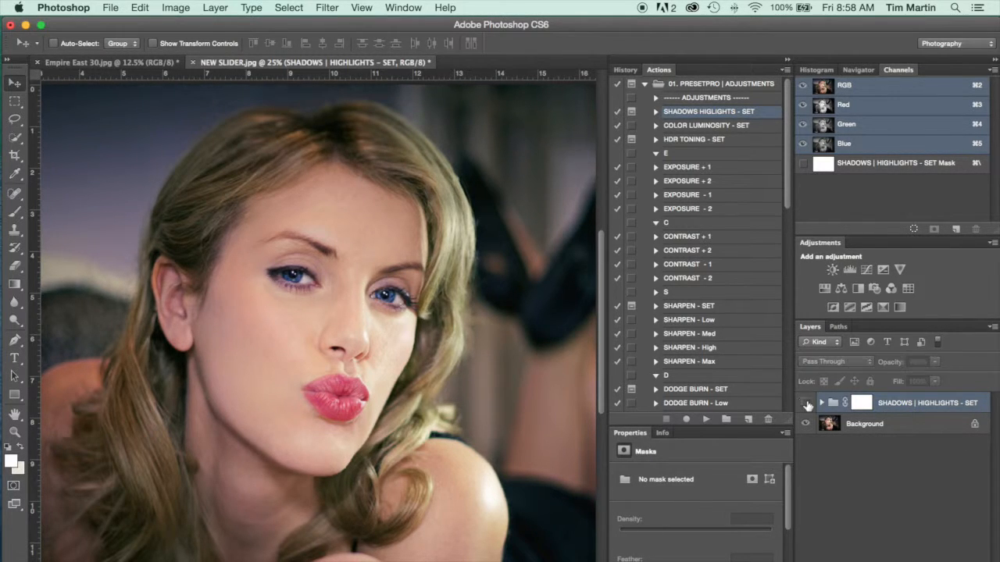
{"action": "left_click", "coordinate": [807, 403]}
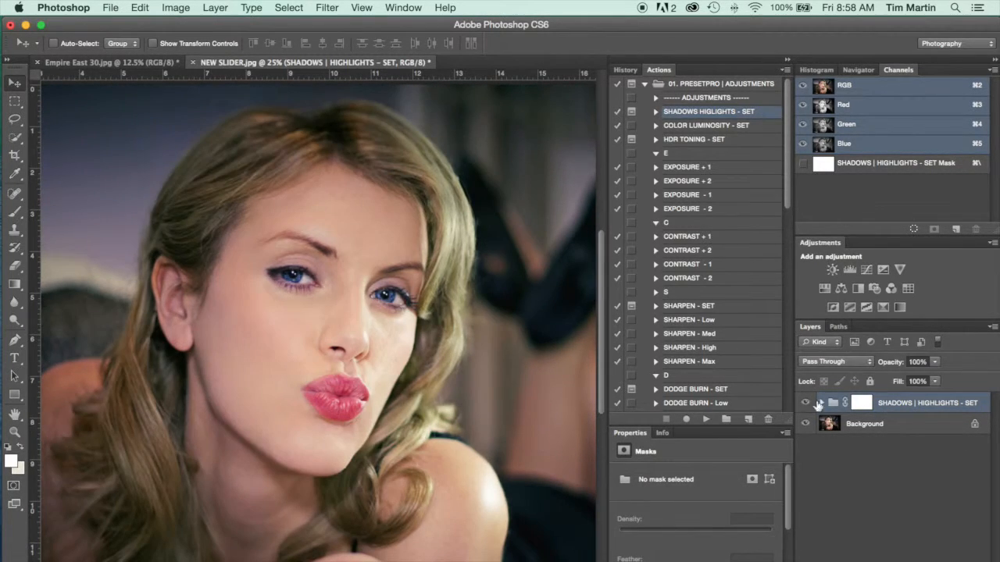
{"action": "left_click", "coordinate": [937, 364]}
{"action": "mouse_move", "coordinate": [902, 376]}
{"action": "left_mouse_down"}
{"action": "mouse_move", "coordinate": [883, 378]}
{"action": "mouse_move", "coordinate": [915, 378]}
{"action": "mouse_move", "coordinate": [889, 379]}
{"action": "left_mouse_up"}
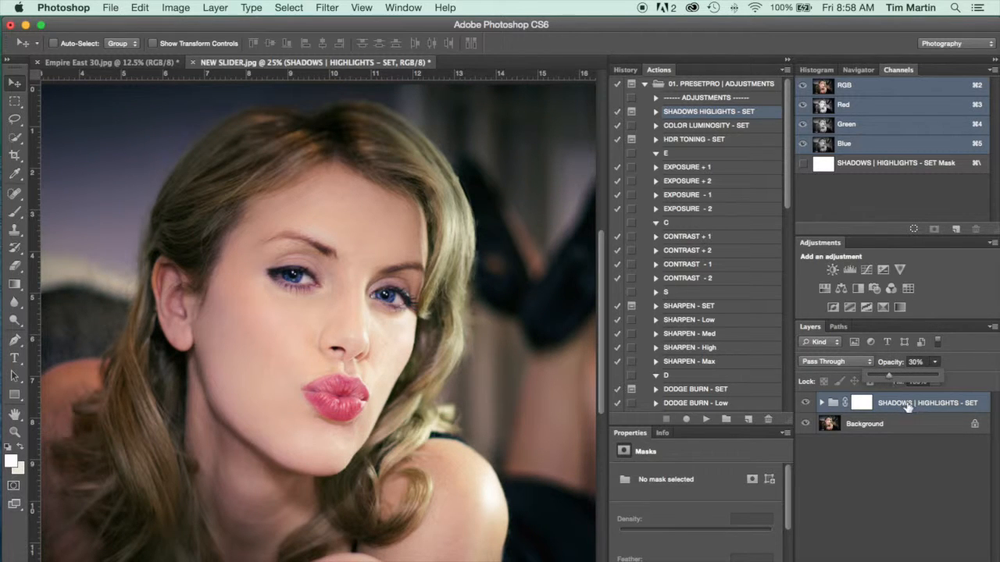
{"action": "left_click", "coordinate": [907, 406]}
{"action": "key", "text": "Delete"}
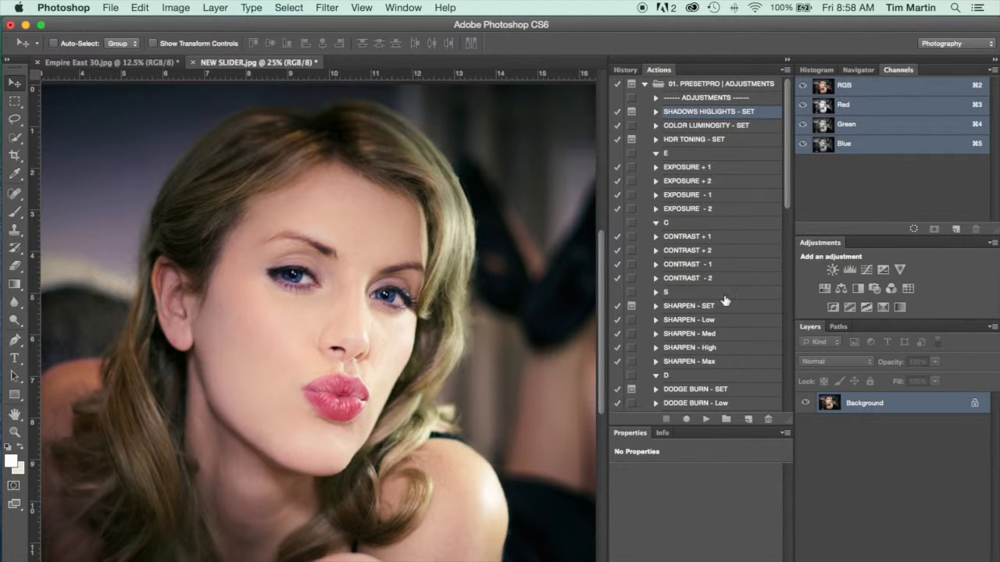
- Run the SHARPEN - SET action with a High Pass radius of 17.6 pixels
{"action": "scroll", "coordinate": [724, 298], "scroll_direction": "down", "scroll_amount": 4}
{"action": "scroll", "coordinate": [725, 298], "scroll_direction": "down", "scroll_amount": 3}
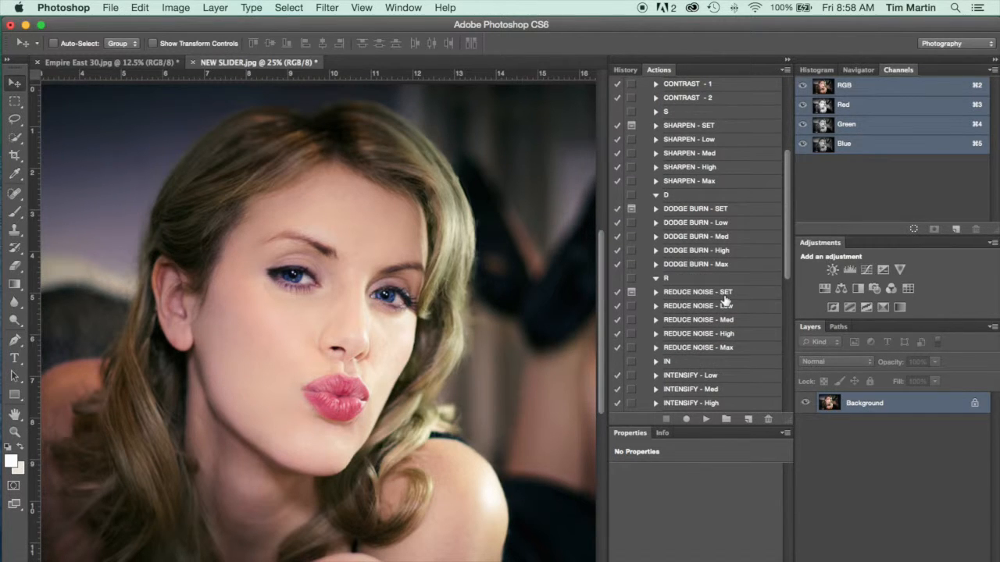
{"action": "left_click", "coordinate": [700, 126]}
{"action": "left_click", "coordinate": [705, 420]}
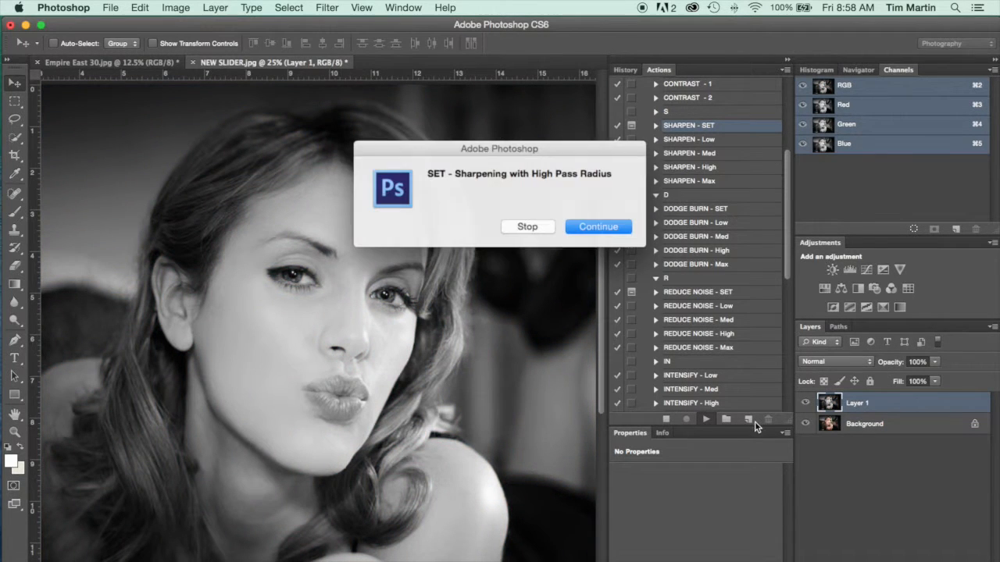
{"action": "left_click", "coordinate": [600, 229]}
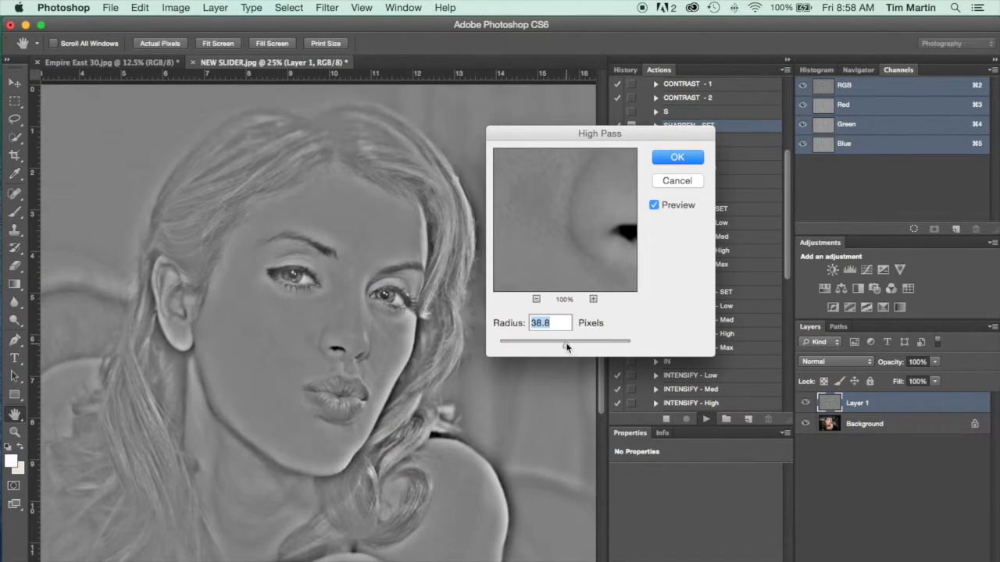
{"action": "mouse_move", "coordinate": [566, 342]}
{"action": "left_mouse_down"}
{"action": "mouse_move", "coordinate": [538, 346]}
{"action": "mouse_move", "coordinate": [557, 347]}
{"action": "left_mouse_up"}
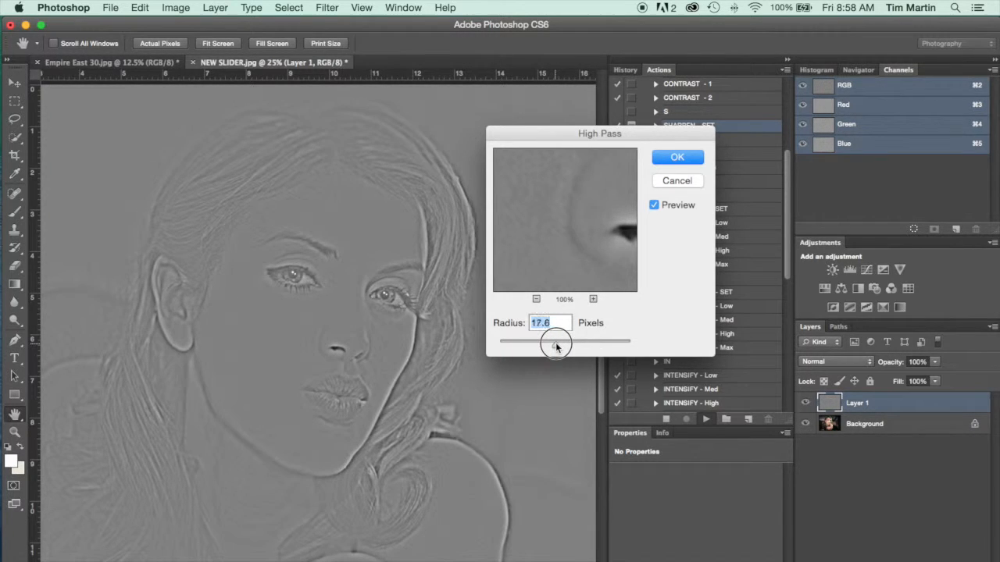
{"action": "left_click", "coordinate": [676, 160]}
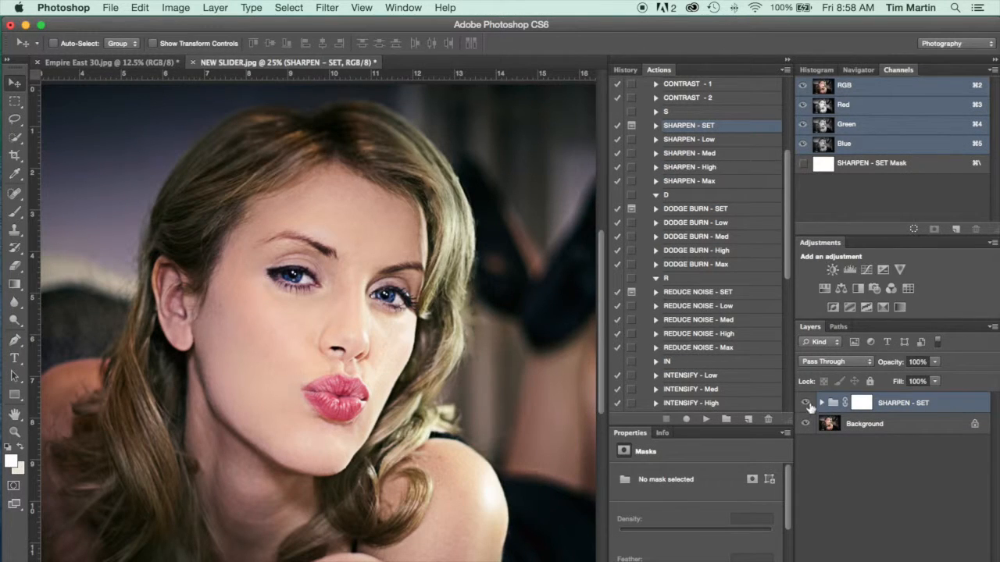
- Switch the SHARPEN - SET group's visibility off and on to compare the portrait before and after sharpening
{"action": "left_click", "coordinate": [806, 404]}
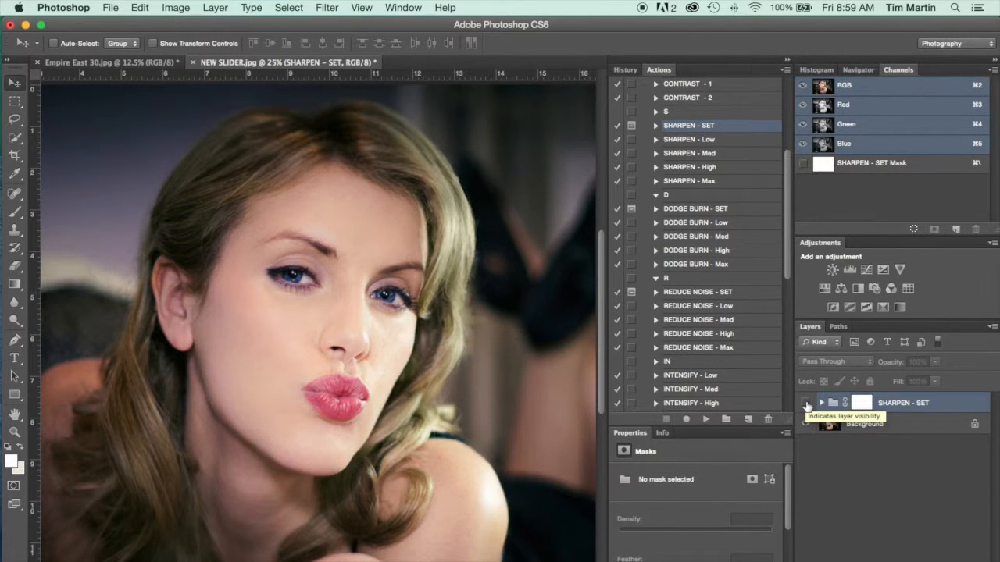
{"action": "left_click", "coordinate": [806, 404]}
{"action": "left_click", "coordinate": [806, 404]}
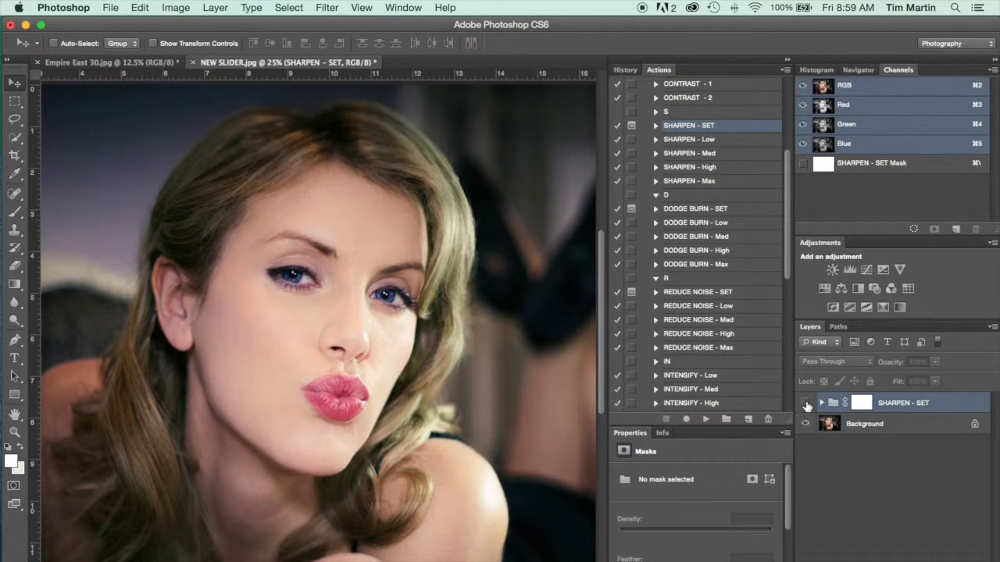
{"action": "left_click", "coordinate": [806, 404]}
{"action": "left_click", "coordinate": [806, 404]}
{"action": "left_click", "coordinate": [806, 404]}
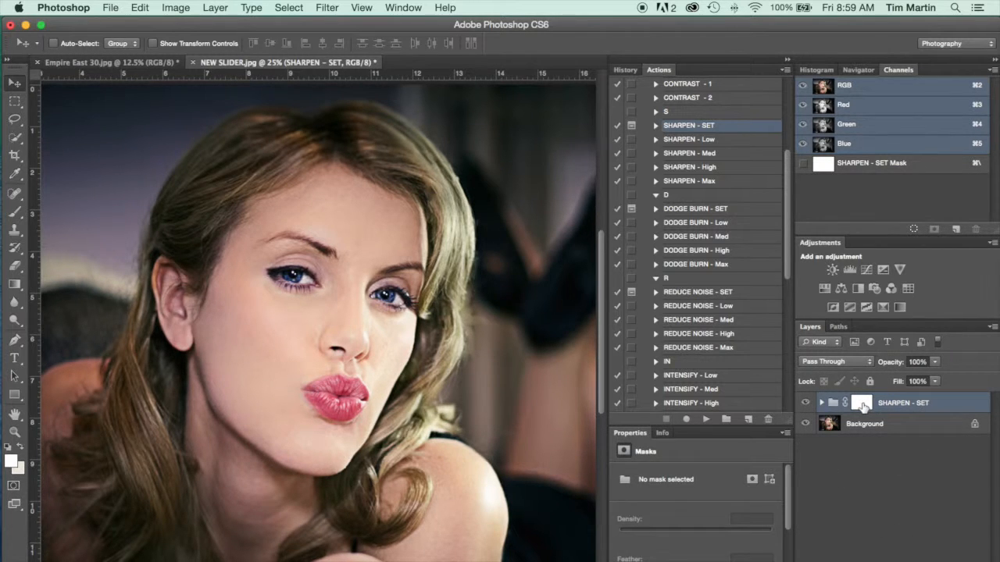
- Invert the SHARPEN - SET group's layer mask to black and check the image with the group hidden and shown
{"action": "left_click", "coordinate": [861, 403]}
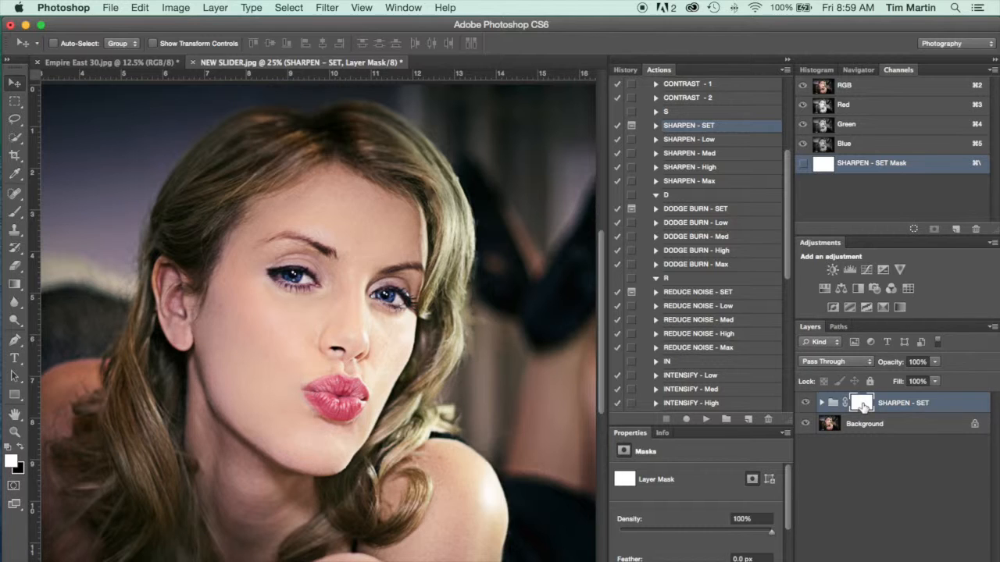
{"action": "key", "text": "super+i"}
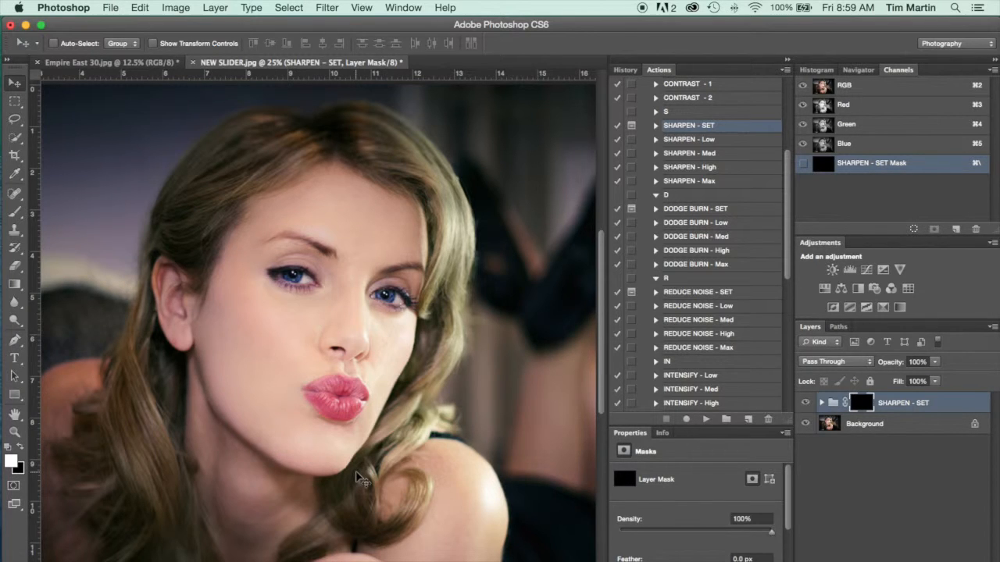
{"action": "left_click", "coordinate": [805, 403]}
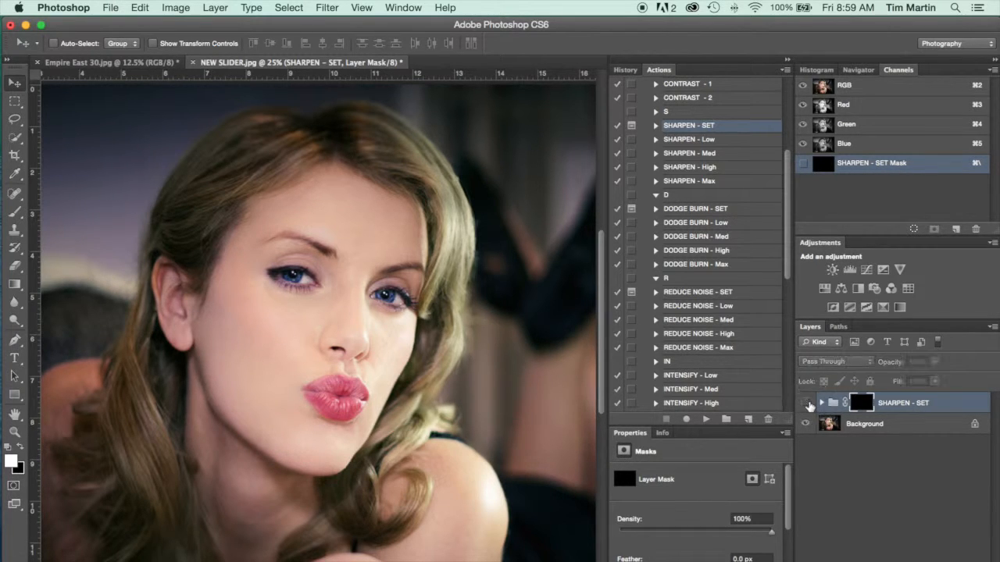
{"action": "left_click", "coordinate": [805, 403]}
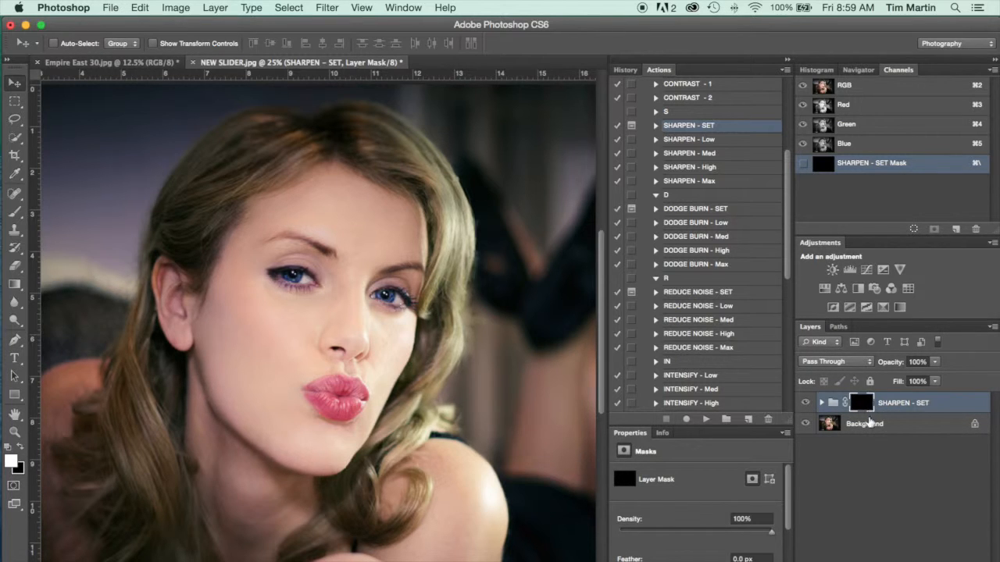
- Paint white over both eyes on the SHARPEN - SET mask with the Brush tool, and compare the result before and after
{"action": "left_click", "coordinate": [16, 217]}
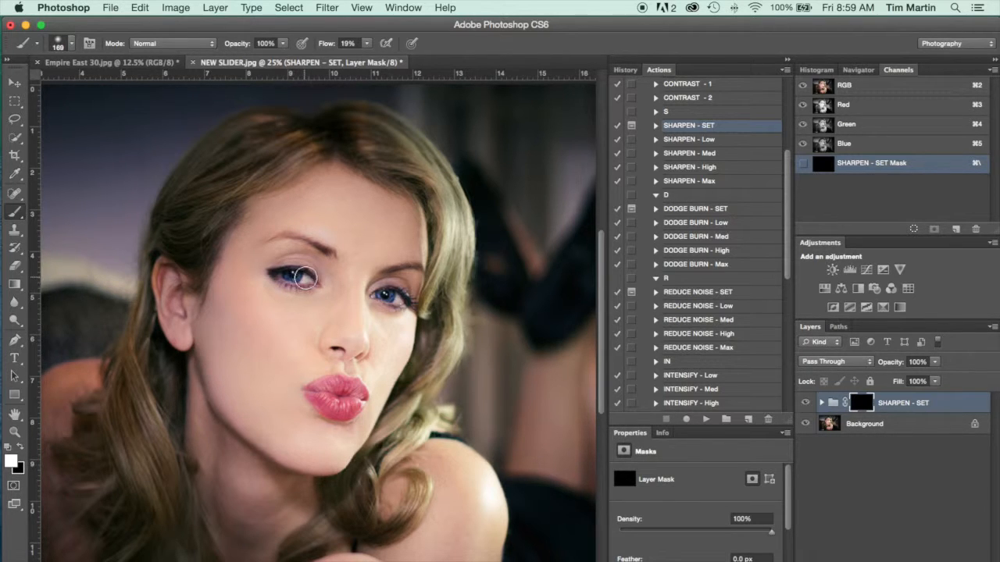
{"action": "left_click_drag", "start_coordinate": [310, 278], "coordinate": [283, 274]}
{"action": "left_click_drag", "start_coordinate": [383, 292], "coordinate": [419, 301]}
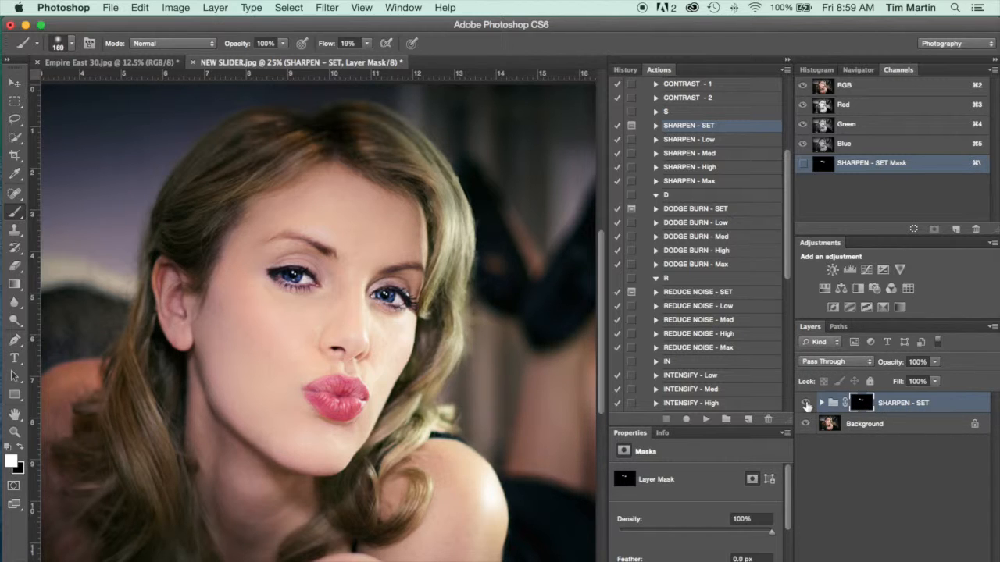
{"action": "left_click", "coordinate": [806, 403]}
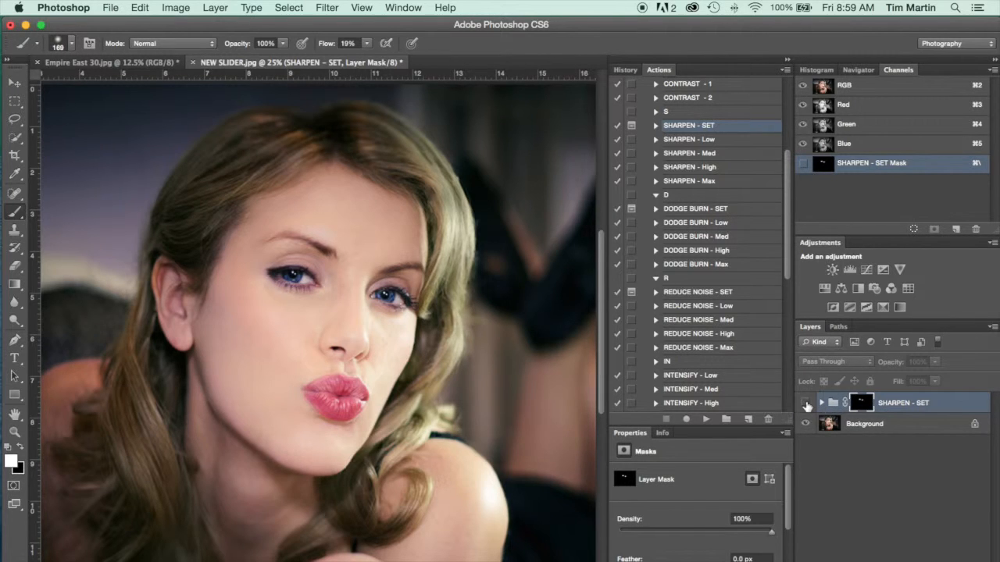
{"action": "left_click", "coordinate": [806, 403]}
- Lower the SHARPEN - SET group's opacity to 55% and delete the group
{"action": "left_click", "coordinate": [935, 363]}
{"action": "left_click", "coordinate": [896, 380]}
{"action": "left_click_drag", "start_coordinate": [897, 380], "coordinate": [909, 379]}
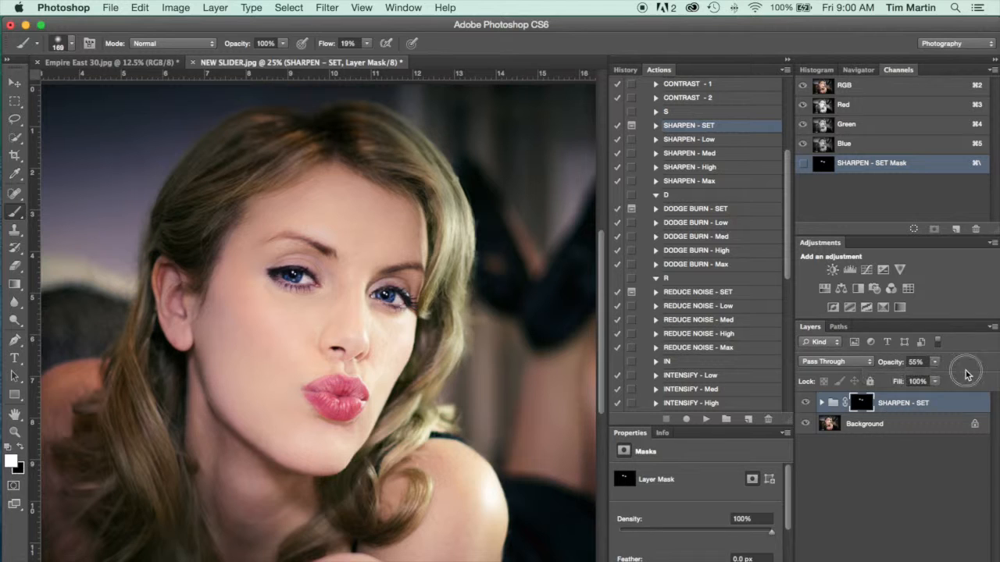
{"action": "left_click", "coordinate": [946, 406]}
{"action": "key", "text": "Delete"}
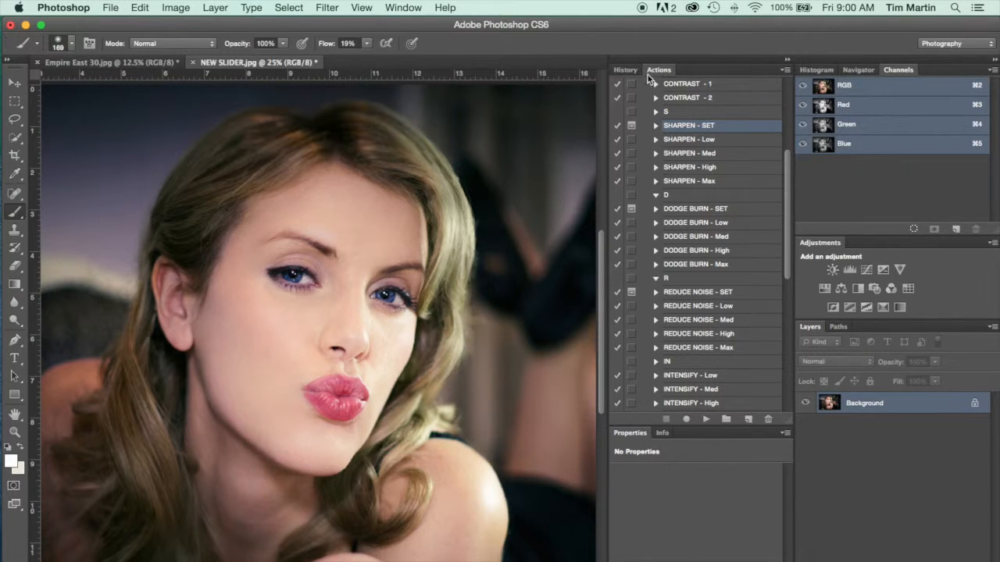
- Run the DODGE BURN - High action and lower the resulting group's opacity to 32%
{"action": "scroll", "coordinate": [753, 207], "scroll_direction": "down", "scroll_amount": 2}
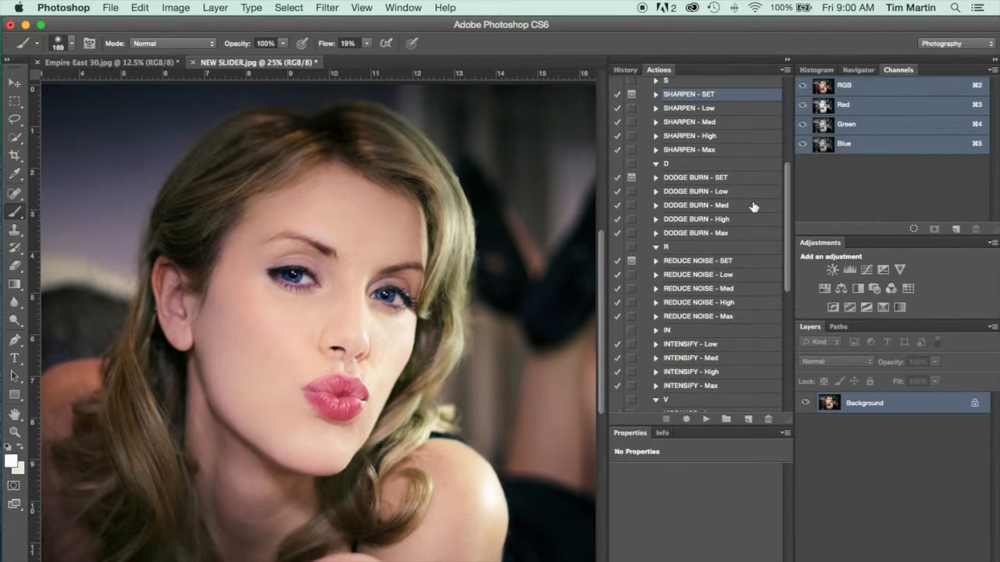
{"action": "left_click", "coordinate": [694, 221]}
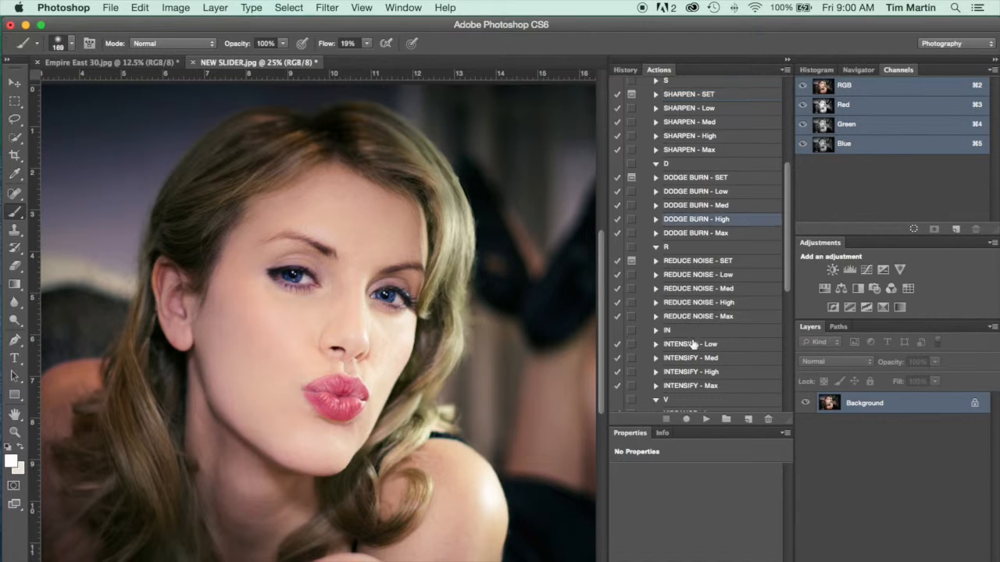
{"action": "left_click", "coordinate": [705, 419]}
{"action": "left_click", "coordinate": [934, 362]}
{"action": "mouse_move", "coordinate": [915, 378]}
{"action": "left_mouse_down"}
{"action": "mouse_move", "coordinate": [893, 377]}
{"action": "mouse_move", "coordinate": [922, 379]}
{"action": "mouse_move", "coordinate": [911, 378]}
{"action": "left_mouse_up"}
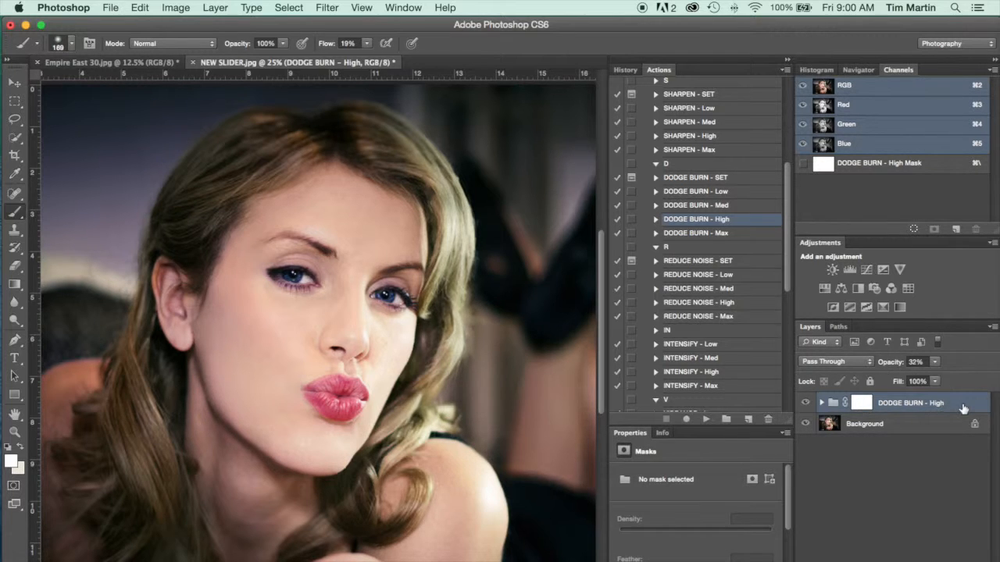
- Delete the DODGE BURN - High group and browse the remaining actions of the adjustments set
{"action": "key", "text": "BackSpace"}
{"action": "scroll", "coordinate": [682, 247], "scroll_direction": "down", "scroll_amount": 3}
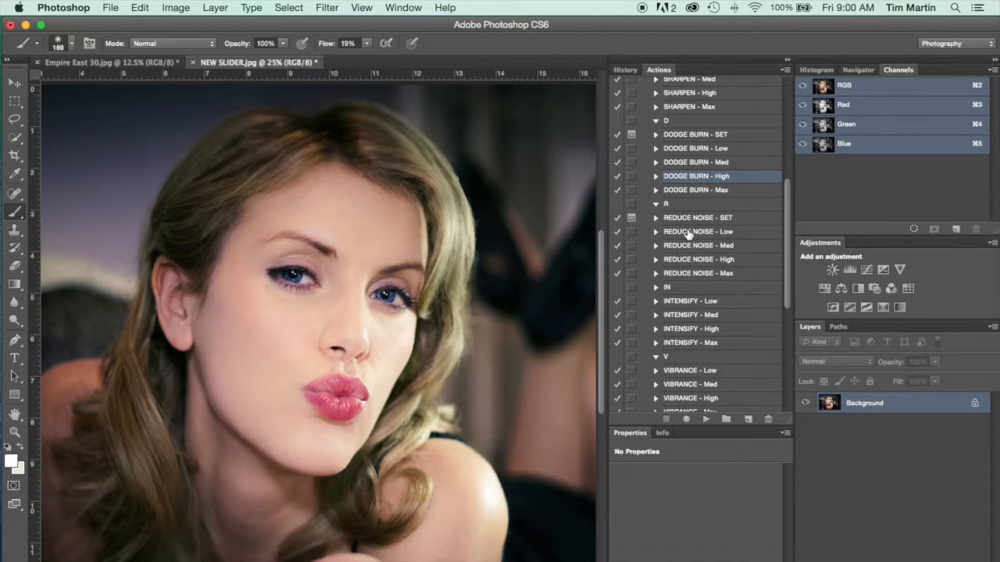
{"action": "scroll", "coordinate": [688, 235], "scroll_direction": "down", "scroll_amount": 4}
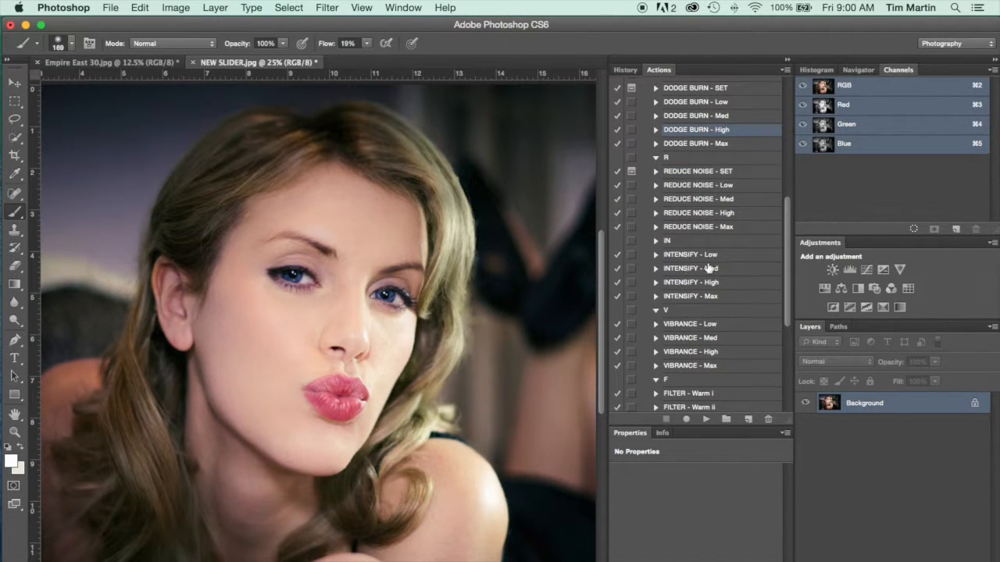
{"action": "scroll", "coordinate": [709, 269], "scroll_direction": "down", "scroll_amount": 3}
{"action": "scroll", "coordinate": [692, 329], "scroll_direction": "down", "scroll_amount": 3}
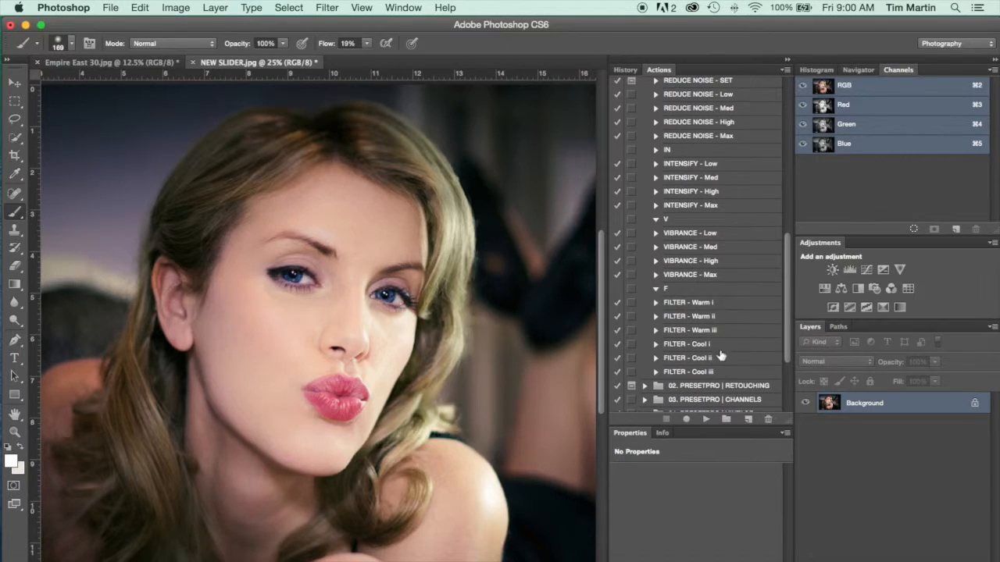
{"action": "scroll", "coordinate": [721, 364], "scroll_direction": "up", "scroll_amount": 10}
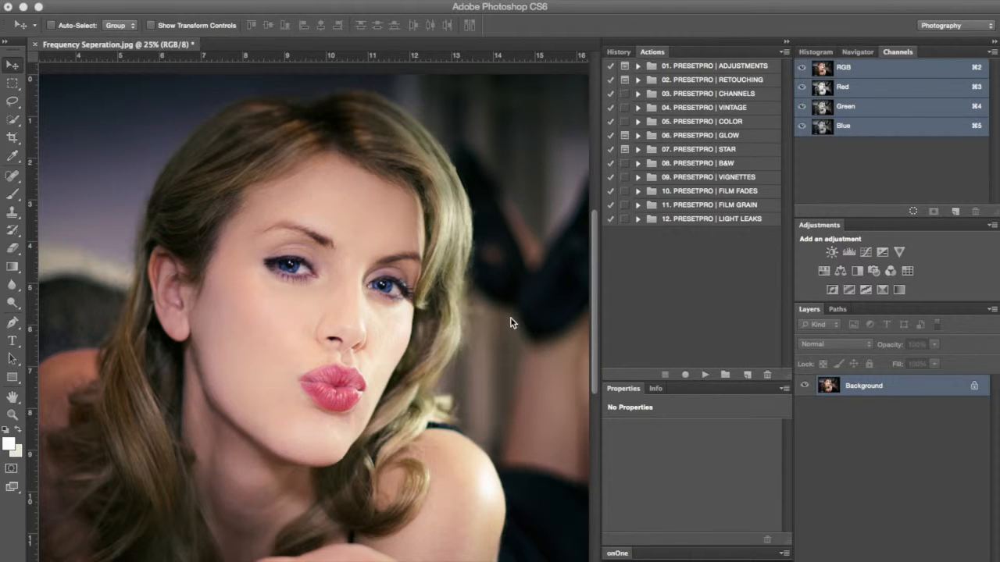
- Run the 1. FREQ SEPERATION - SET action from the retouching set, using a Gaussian Blur radius of 9.5 pixels
{"action": "left_click", "coordinate": [639, 81]}
{"action": "left_click", "coordinate": [639, 81]}
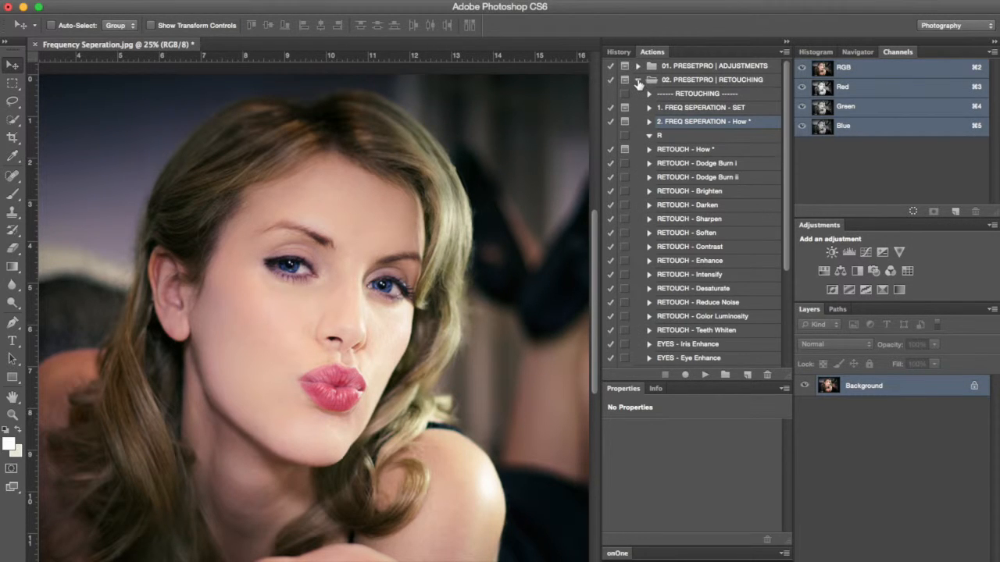
{"action": "left_click", "coordinate": [712, 110]}
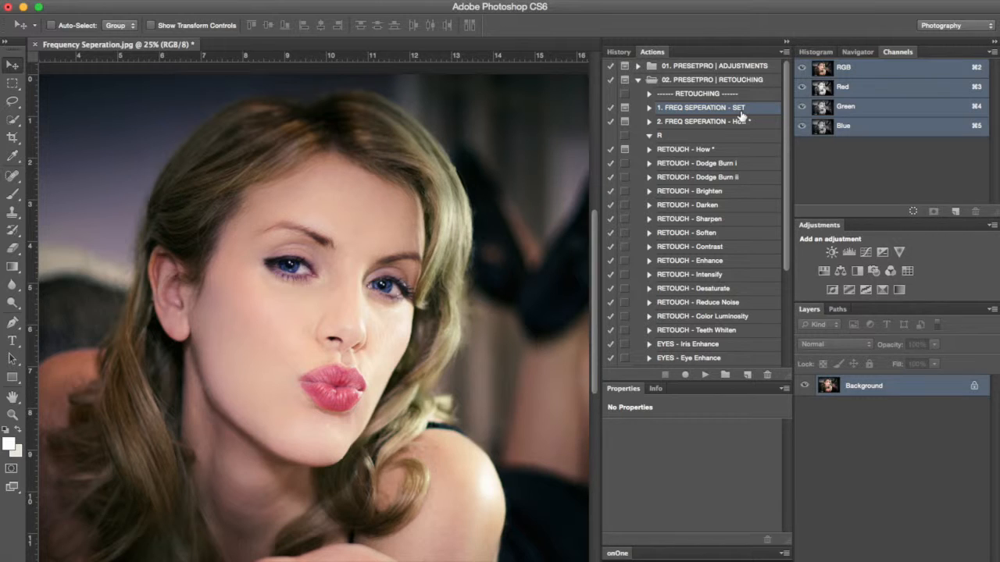
{"action": "left_click", "coordinate": [705, 375]}
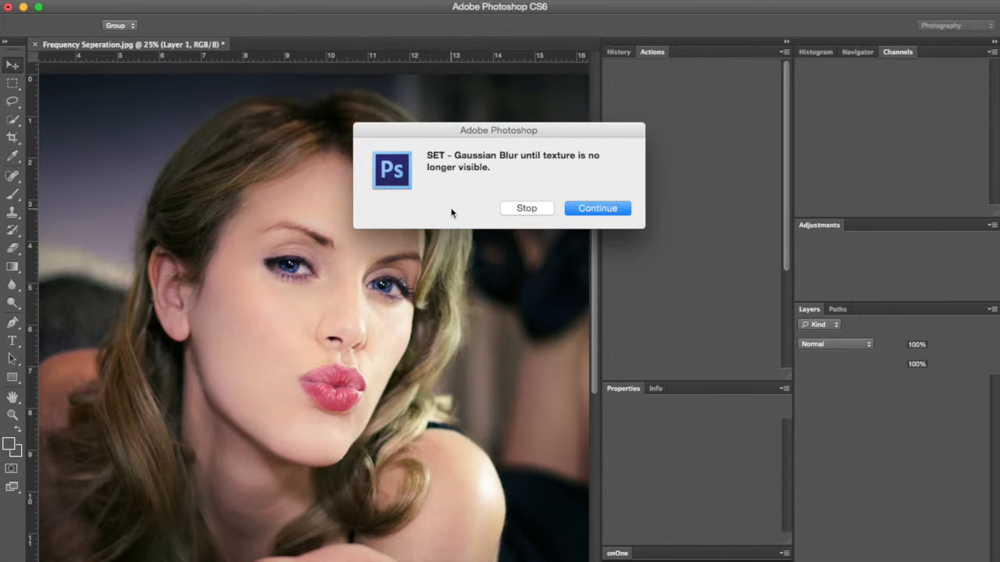
{"action": "left_click", "coordinate": [597, 208]}
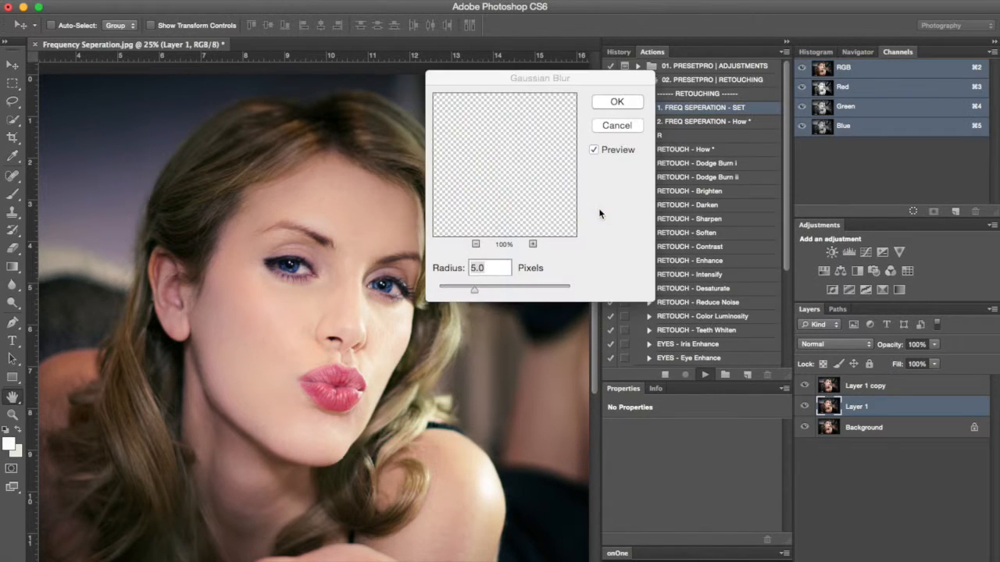
{"action": "left_click", "coordinate": [475, 244]}
{"action": "left_click", "coordinate": [476, 244]}
{"action": "left_click", "coordinate": [476, 245]}
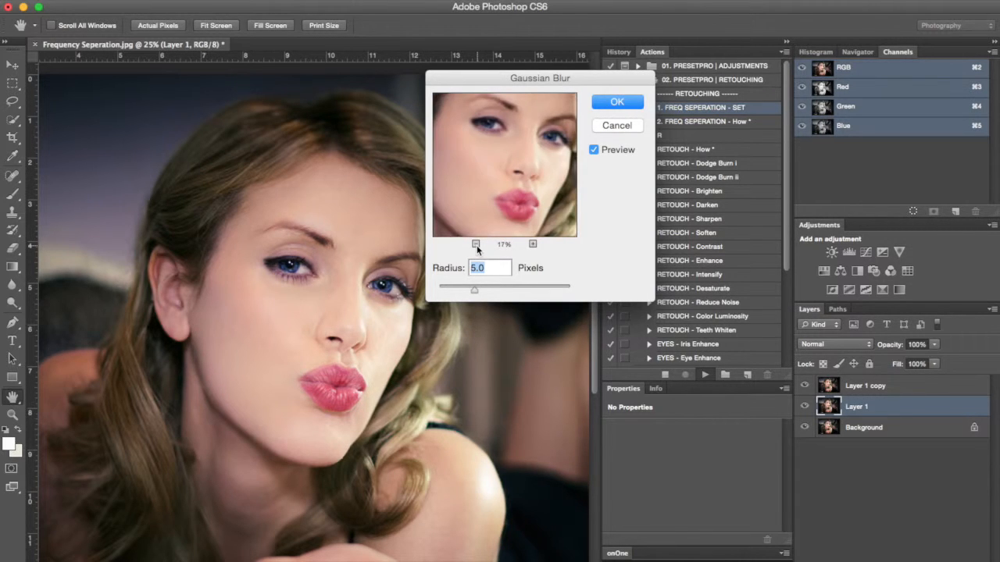
{"action": "left_click_drag", "start_coordinate": [475, 294], "coordinate": [490, 294]}
{"action": "left_click", "coordinate": [608, 103]}
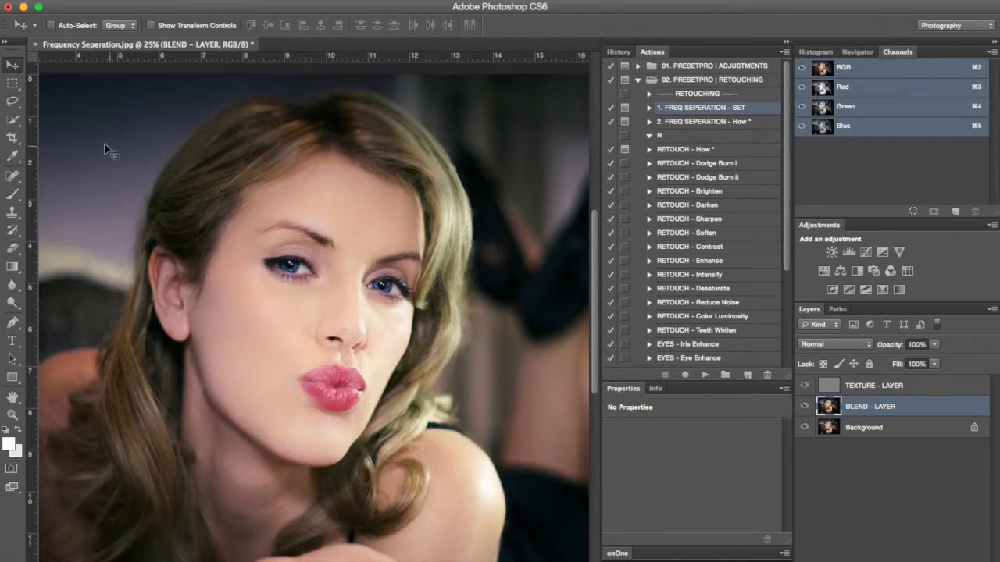
- Lasso the small cheek area beside the nose on BLEND - LAYER and apply a 30.3-pixel Gaussian Blur
{"action": "left_click", "coordinate": [12, 104]}
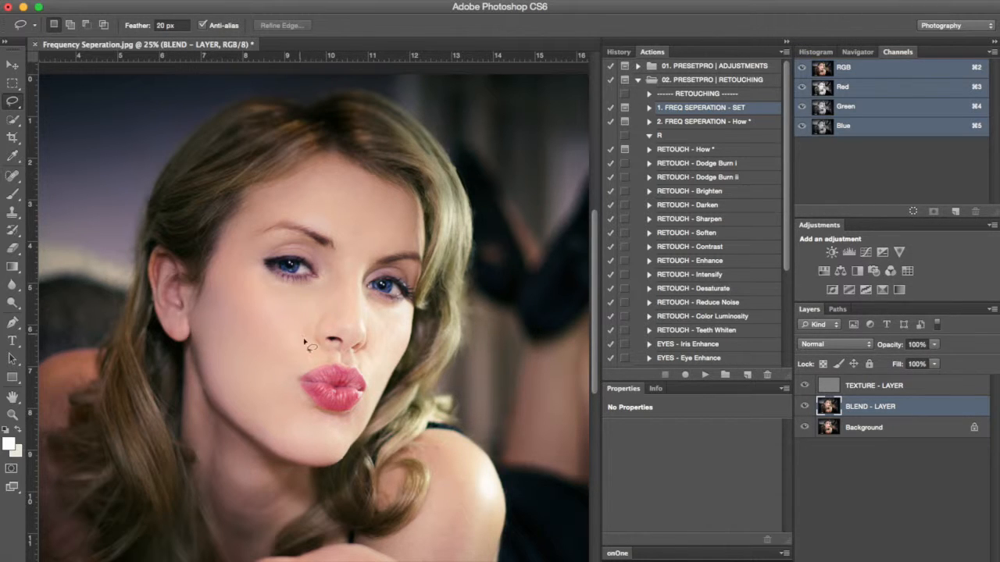
{"action": "left_click", "coordinate": [301, 311]}
{"action": "mouse_move", "coordinate": [301, 310]}
{"action": "left_mouse_down"}
{"action": "mouse_move", "coordinate": [281, 341]}
{"action": "mouse_move", "coordinate": [299, 350]}
{"action": "mouse_move", "coordinate": [318, 313]}
{"action": "left_mouse_up"}
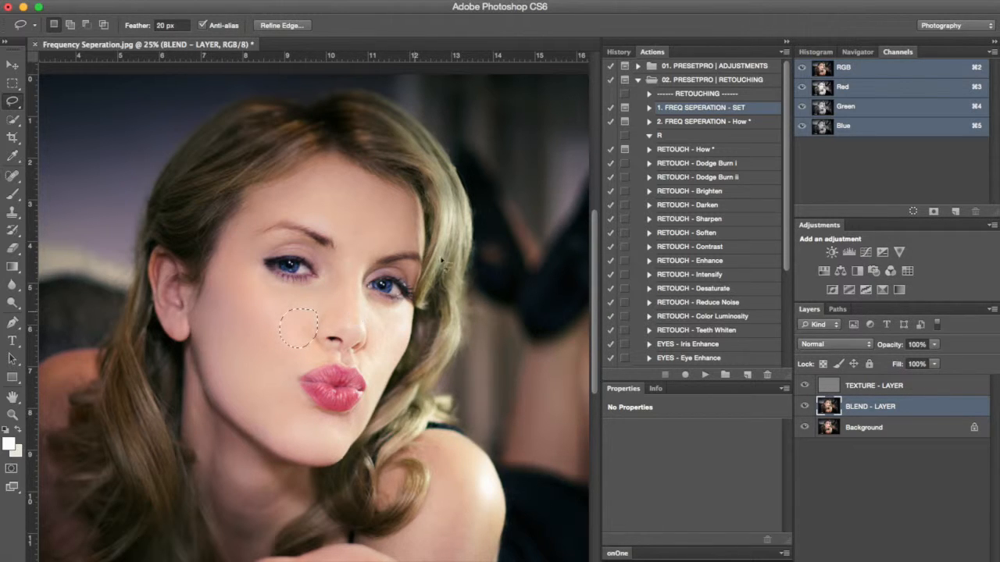
{"action": "left_click", "coordinate": [329, 1]}
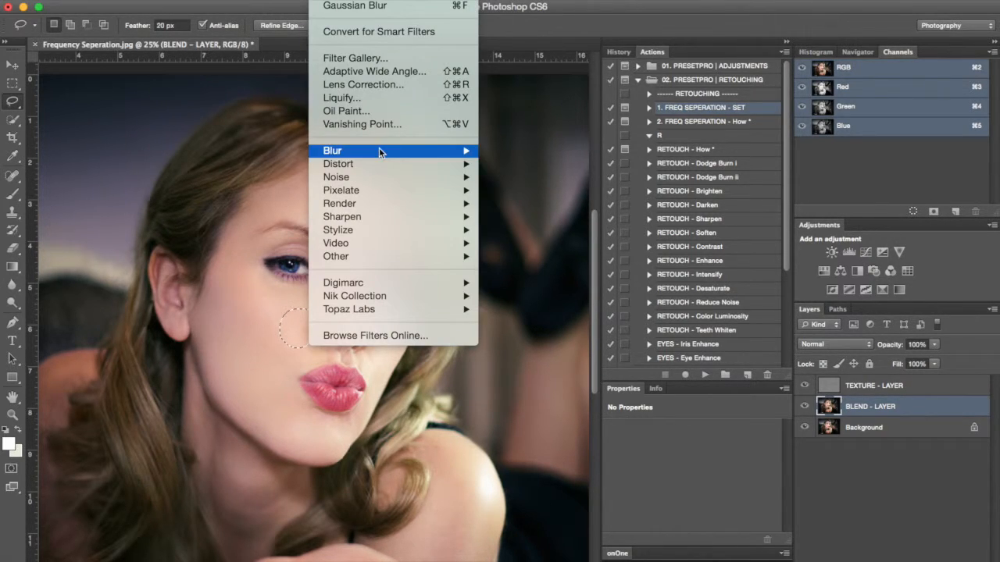
{"action": "mouse_move", "coordinate": [379, 151]}
{"action": "left_click", "coordinate": [518, 257]}
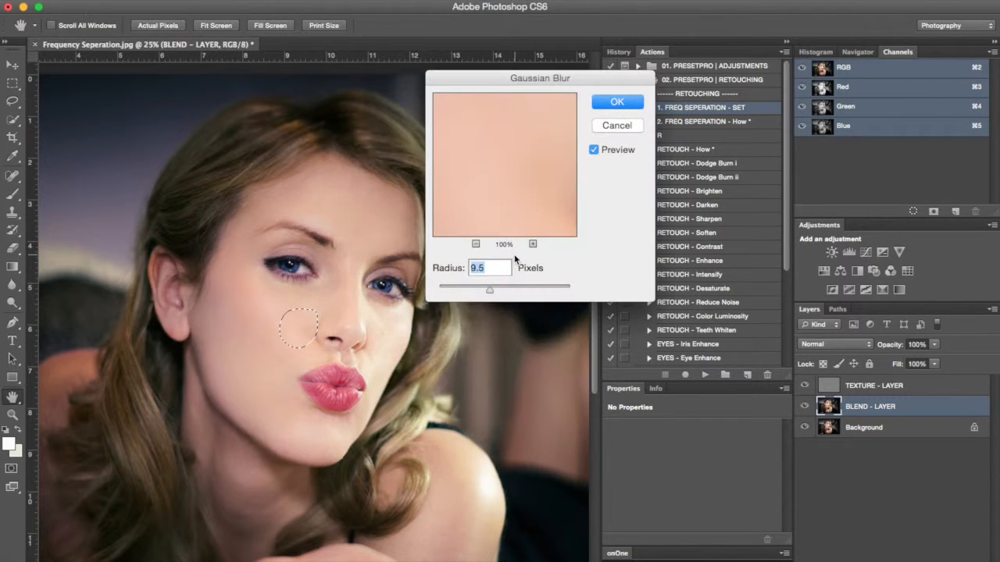
{"action": "left_click_drag", "start_coordinate": [489, 290], "coordinate": [507, 291]}
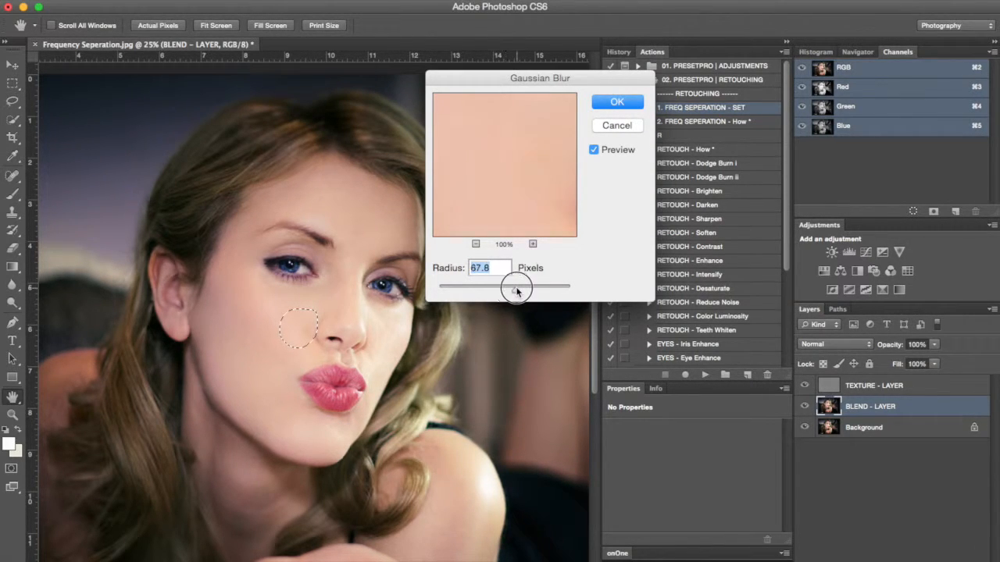
{"action": "left_click_drag", "start_coordinate": [513, 286], "coordinate": [513, 286]}
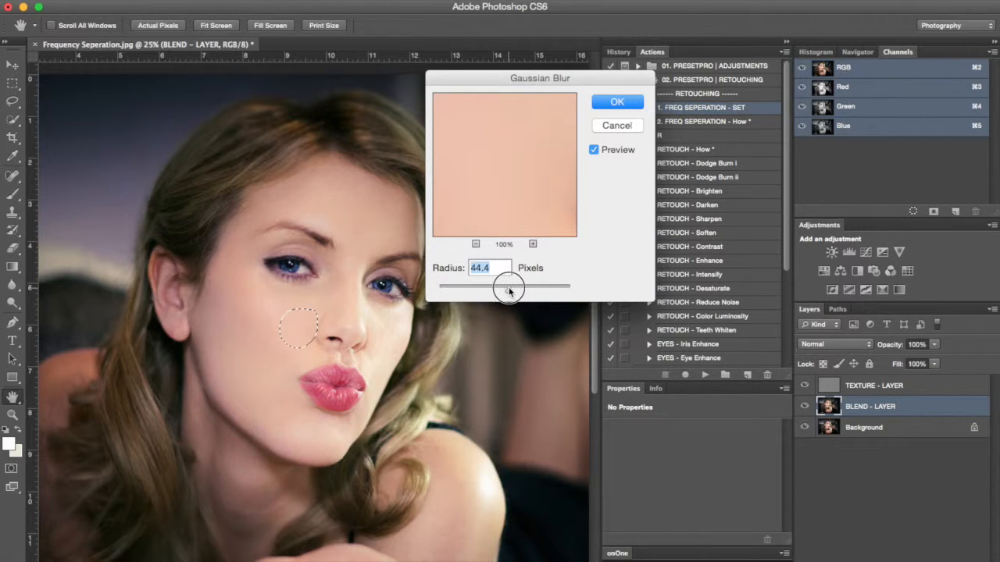
{"action": "left_click_drag", "start_coordinate": [509, 291], "coordinate": [502, 291]}
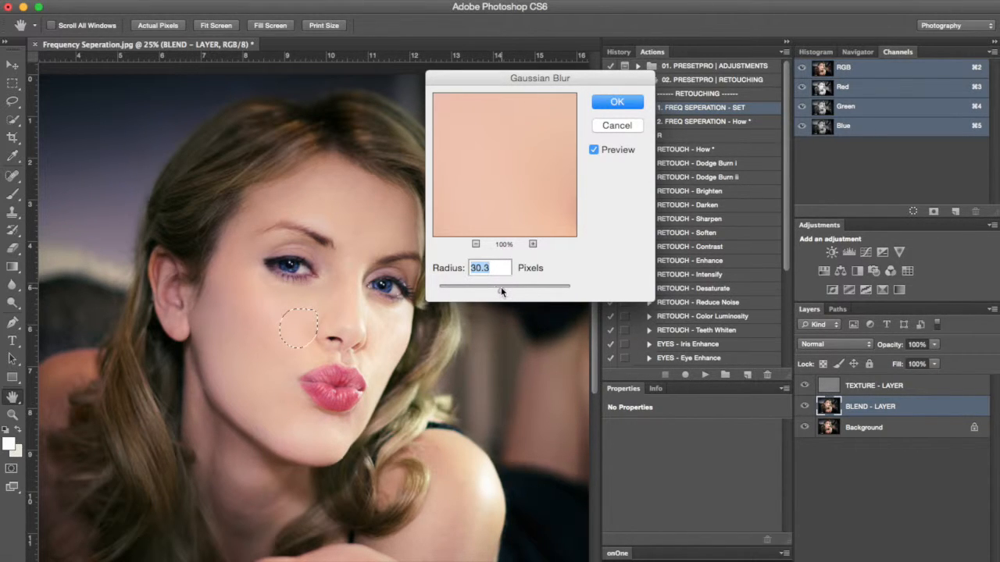
{"action": "left_click", "coordinate": [616, 102]}
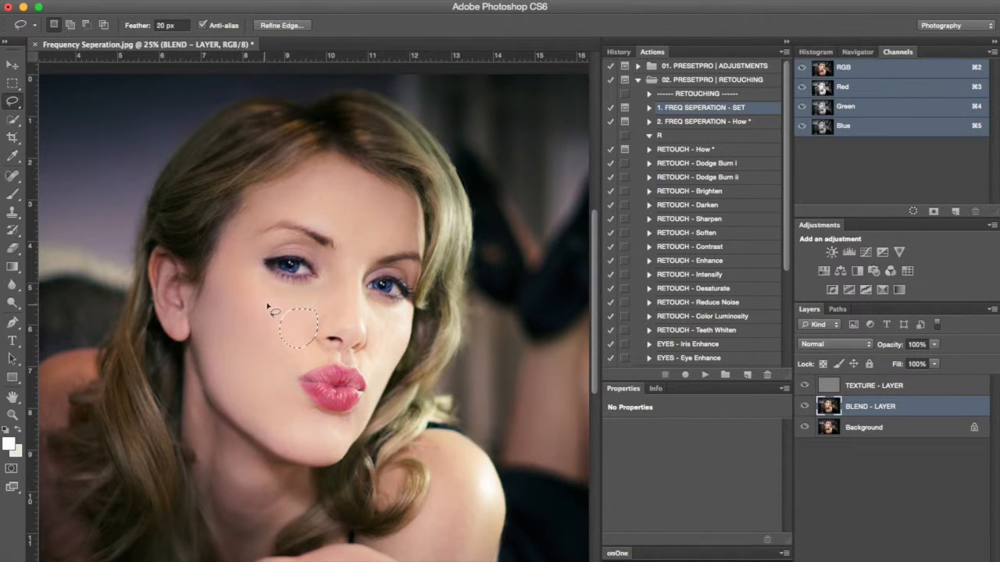
- Lasso a tall oval on the outer cheek near the ear and apply a 30.3-pixel Gaussian Blur
{"action": "mouse_move", "coordinate": [265, 300]}
{"action": "left_mouse_down"}
{"action": "mouse_move", "coordinate": [217, 304]}
{"action": "mouse_move", "coordinate": [208, 335]}
{"action": "mouse_move", "coordinate": [226, 384]}
{"action": "mouse_move", "coordinate": [244, 398]}
{"action": "mouse_move", "coordinate": [275, 386]}
{"action": "mouse_move", "coordinate": [283, 344]}
{"action": "mouse_move", "coordinate": [252, 292]}
{"action": "left_mouse_up"}
{"action": "left_click", "coordinate": [328, 0]}
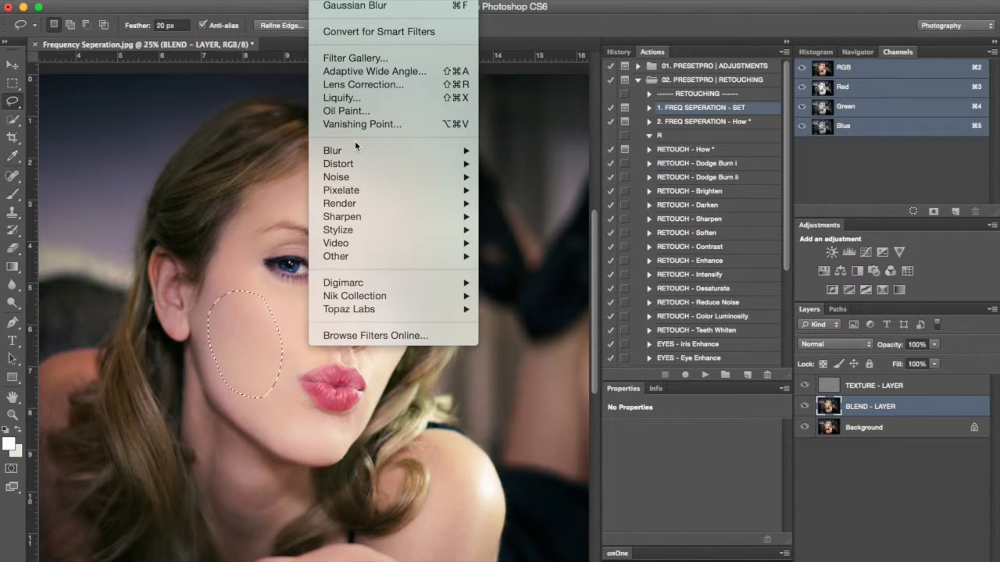
{"action": "mouse_move", "coordinate": [352, 150]}
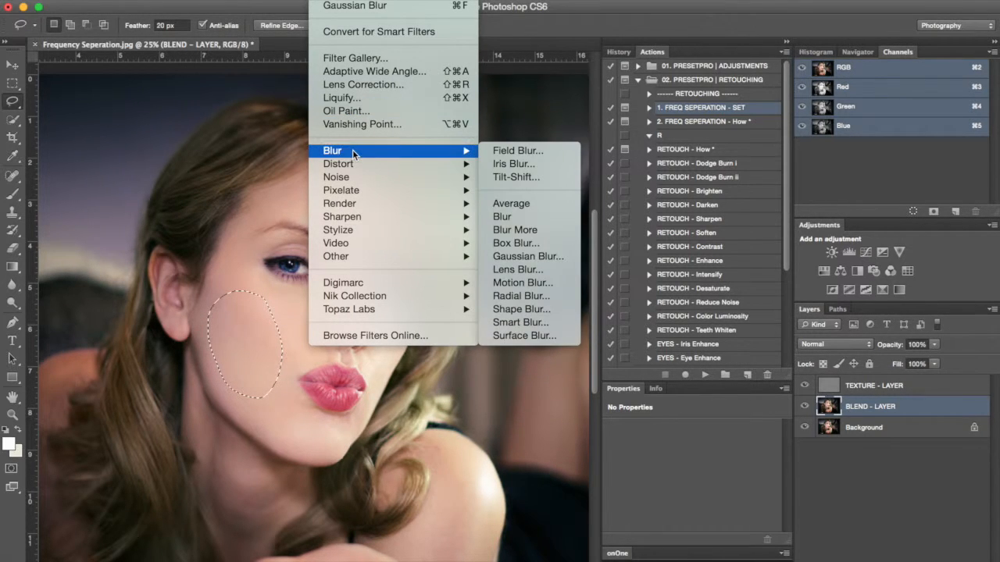
{"action": "left_click", "coordinate": [517, 256]}
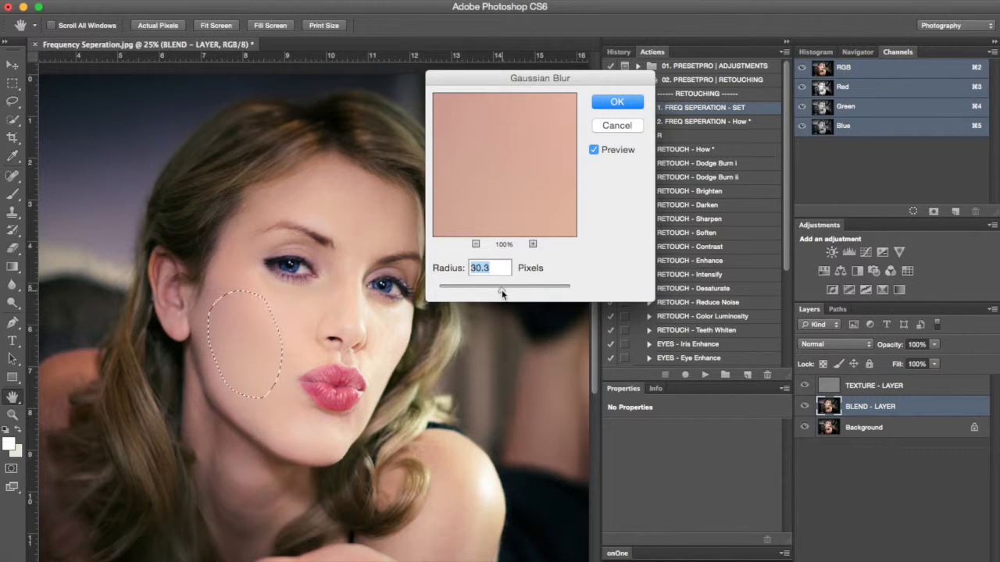
{"action": "left_click", "coordinate": [617, 102]}
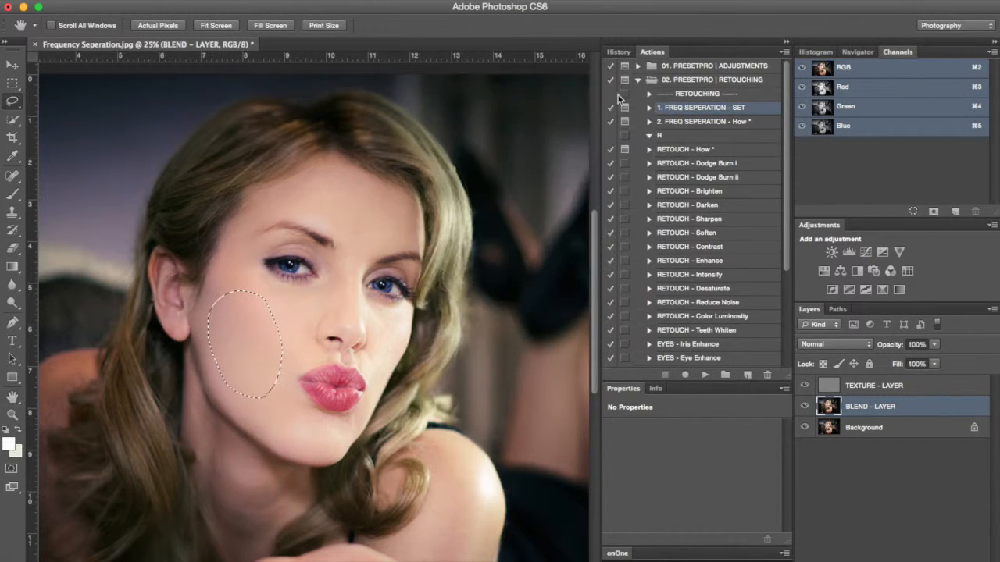
- Lasso the small skin area below the outer corner of the eye and blur it with a 19.0-pixel Gaussian Blur
{"action": "mouse_move", "coordinate": [245, 278]}
{"action": "left_mouse_down"}
{"action": "mouse_move", "coordinate": [271, 297]}
{"action": "mouse_move", "coordinate": [279, 290]}
{"action": "mouse_move", "coordinate": [263, 268]}
{"action": "mouse_move", "coordinate": [245, 275]}
{"action": "left_mouse_up"}
{"action": "left_click", "coordinate": [328, 2]}
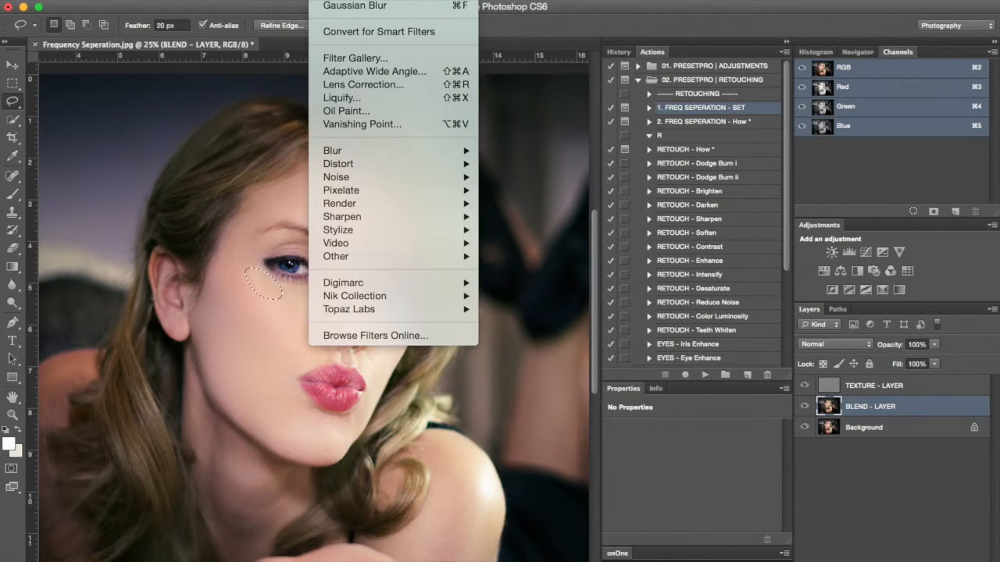
{"action": "mouse_move", "coordinate": [345, 152]}
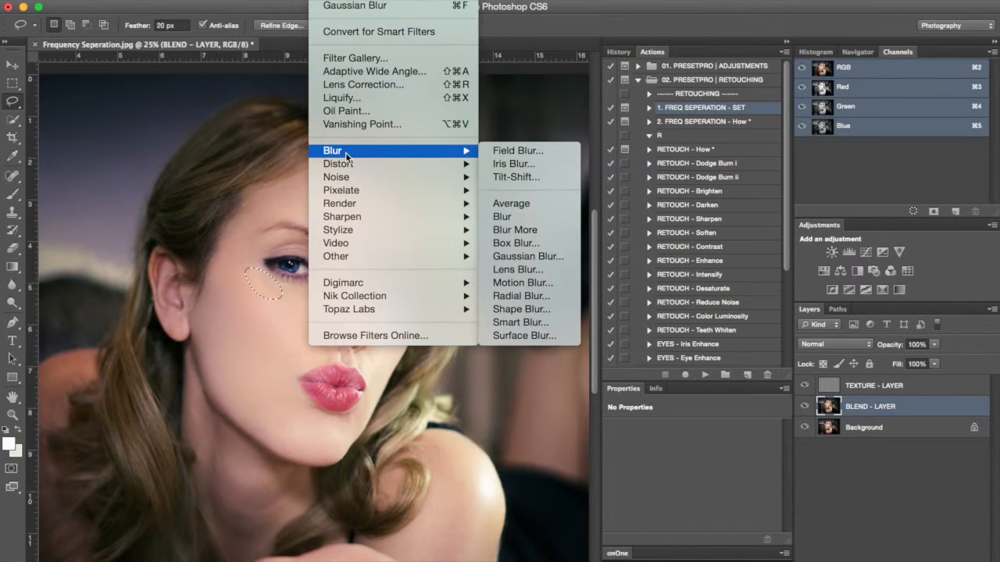
{"action": "left_click", "coordinate": [503, 256]}
{"action": "left_click_drag", "start_coordinate": [501, 289], "coordinate": [497, 292]}
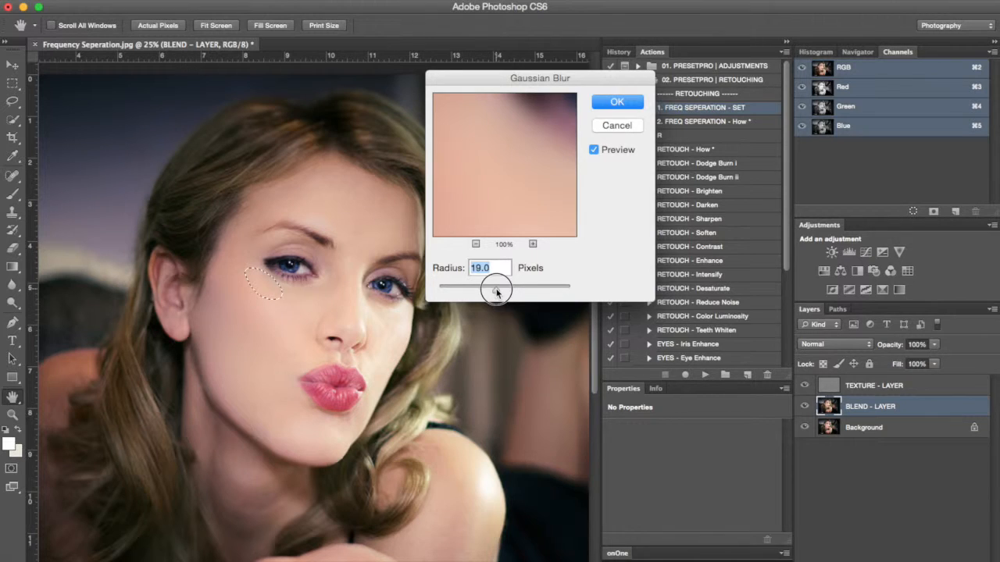
{"action": "left_click", "coordinate": [613, 105]}
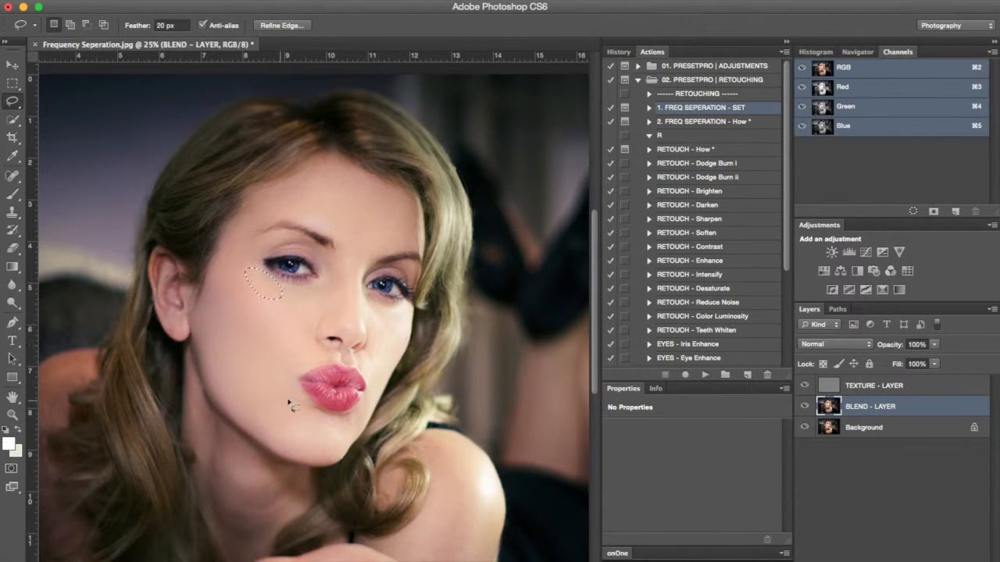
- Lasso the upper cheek between the eye and mouth, apply a 19.0-pixel Gaussian Blur, and deselect
{"action": "mouse_move", "coordinate": [285, 291]}
{"action": "left_mouse_down"}
{"action": "mouse_move", "coordinate": [232, 297]}
{"action": "mouse_move", "coordinate": [286, 359]}
{"action": "mouse_move", "coordinate": [307, 320]}
{"action": "mouse_move", "coordinate": [283, 296]}
{"action": "left_mouse_up"}
{"action": "left_click", "coordinate": [328, 0]}
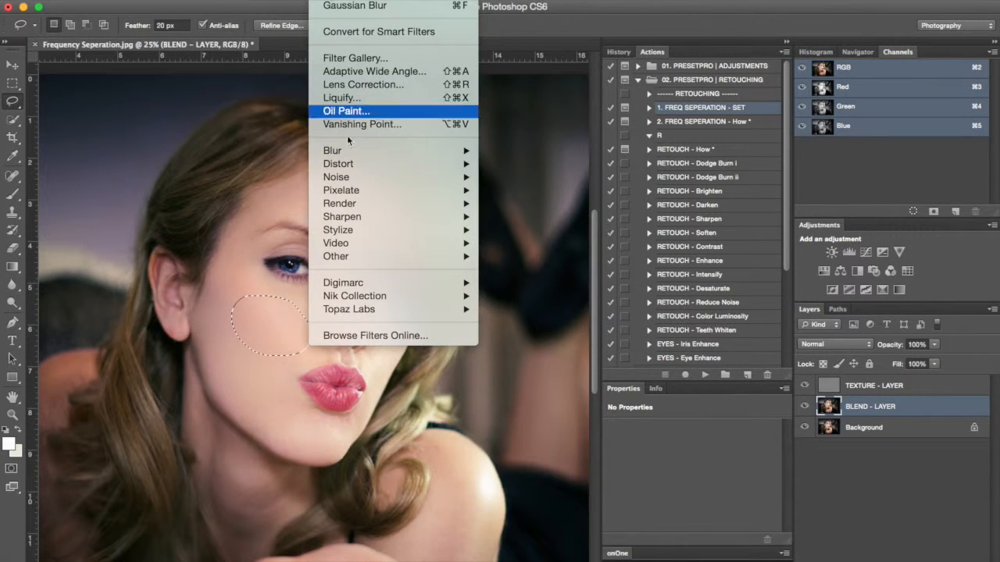
{"action": "mouse_move", "coordinate": [355, 153]}
{"action": "left_click", "coordinate": [499, 256]}
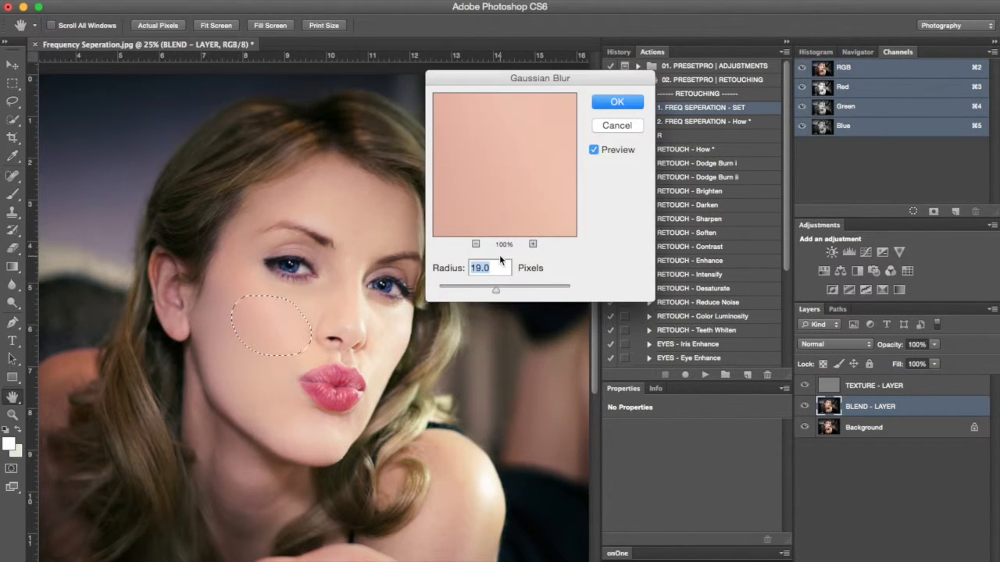
{"action": "left_click", "coordinate": [618, 102]}
{"action": "key", "text": "l"}
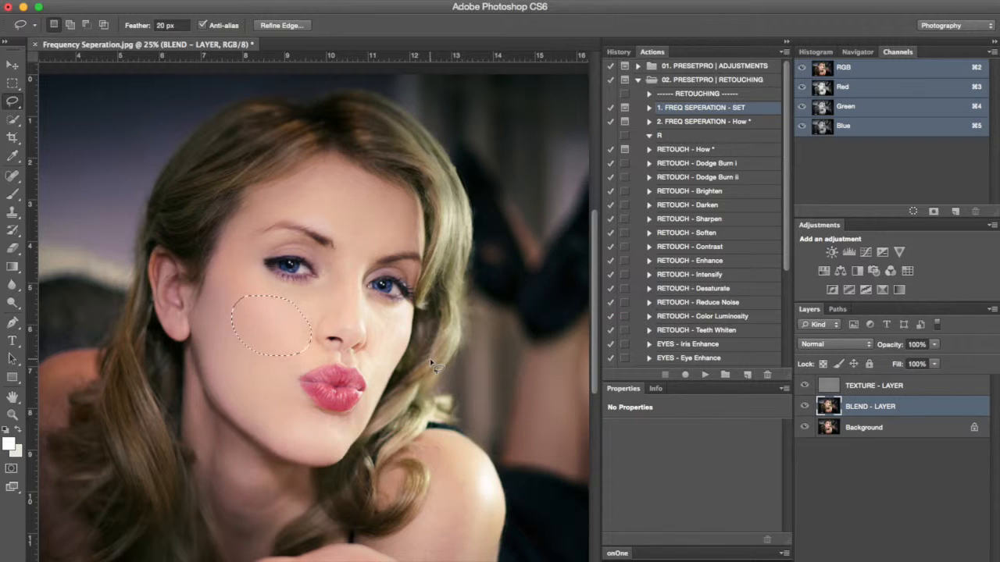
{"action": "key", "text": "super+d"}
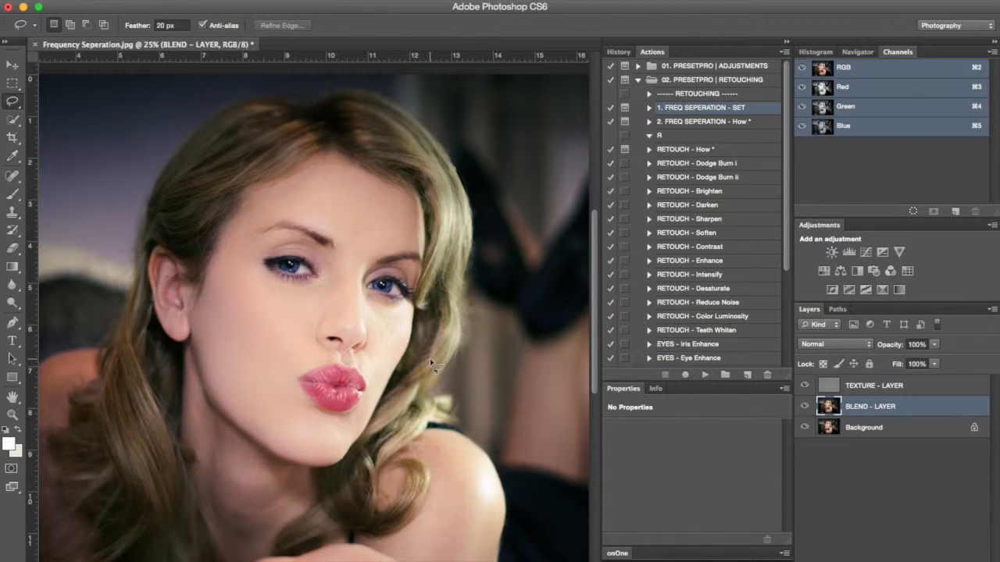
- Group TEXTURE - LAYER and BLEND - LAYER together
{"action": "left_click", "coordinate": [926, 391]}
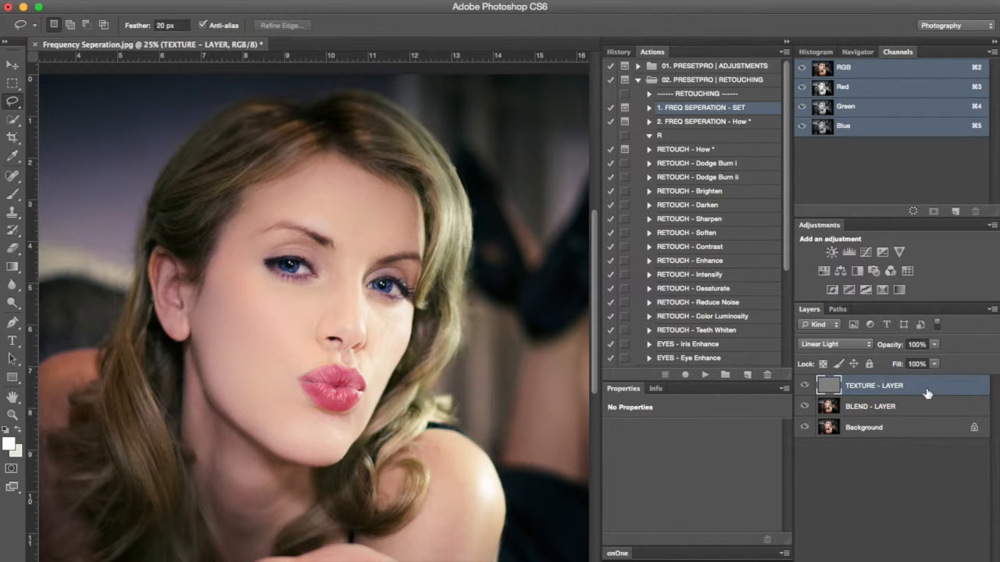
{"action": "key", "text": "alt+shift+bracketleft"}
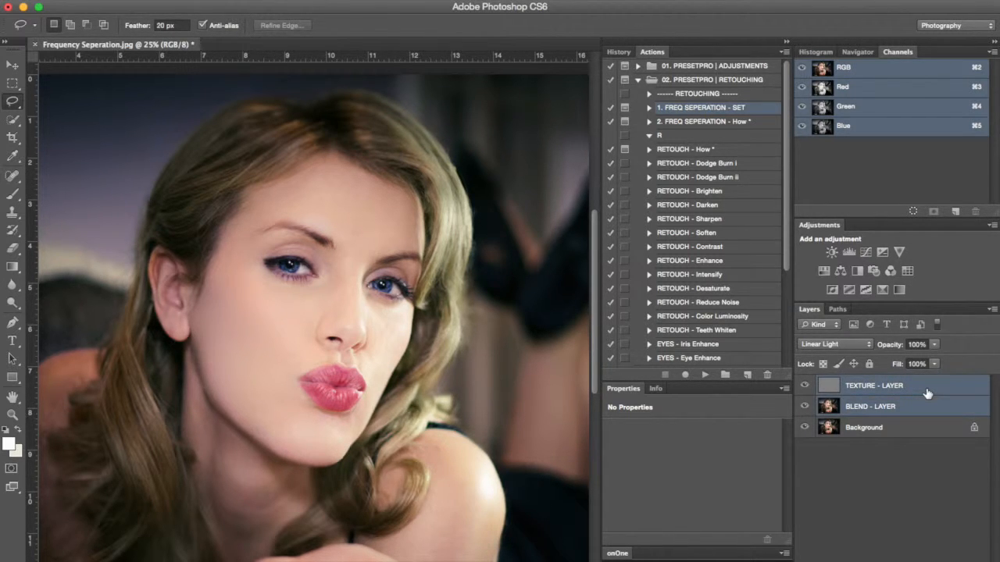
{"action": "key", "text": "ctrl+g"}
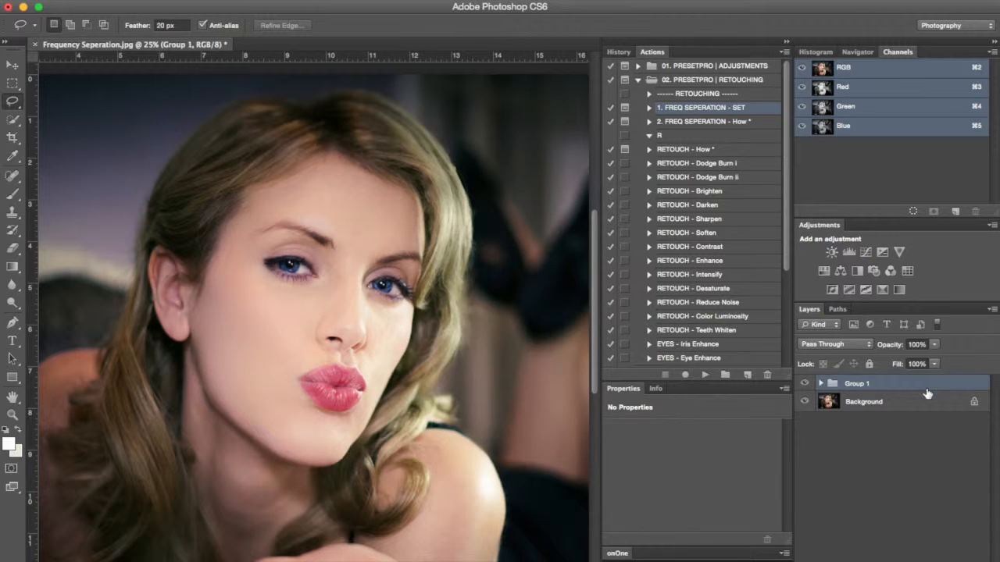
- Compare the skin retouching before and after by toggling the new group's visibility, including at 33.3% zoom
{"action": "left_click", "coordinate": [806, 386]}
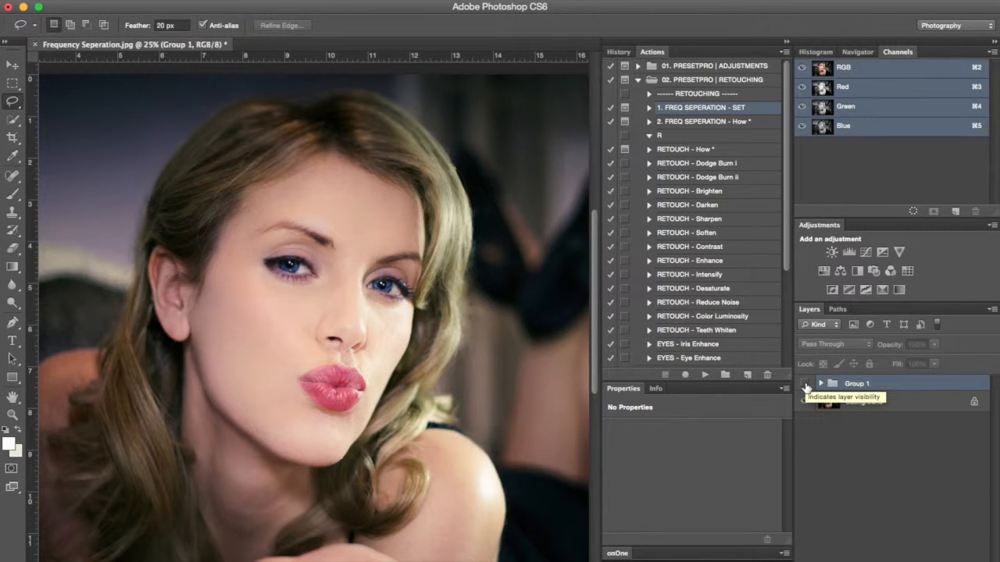
{"action": "left_click", "coordinate": [805, 386]}
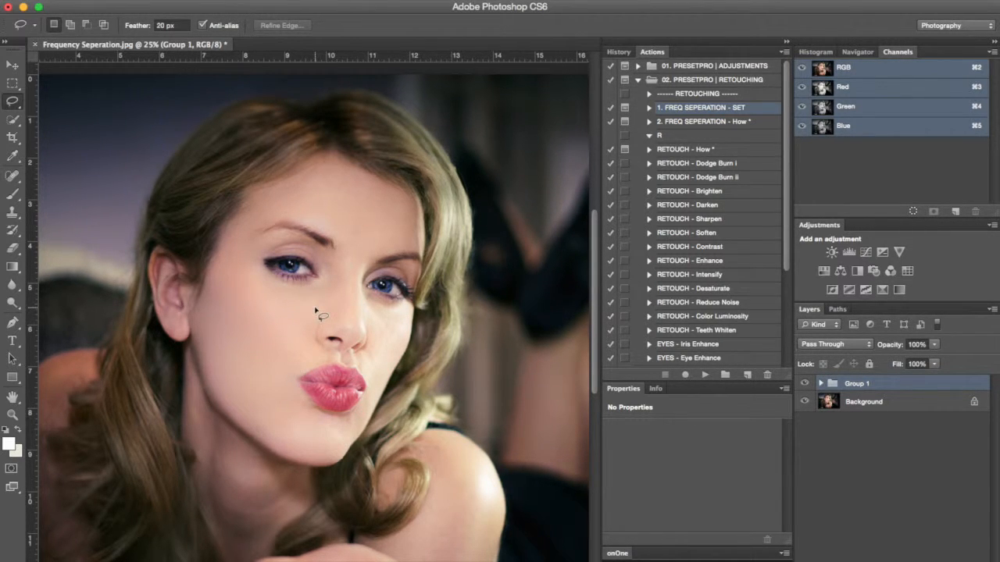
{"action": "key", "text": "super+plus"}
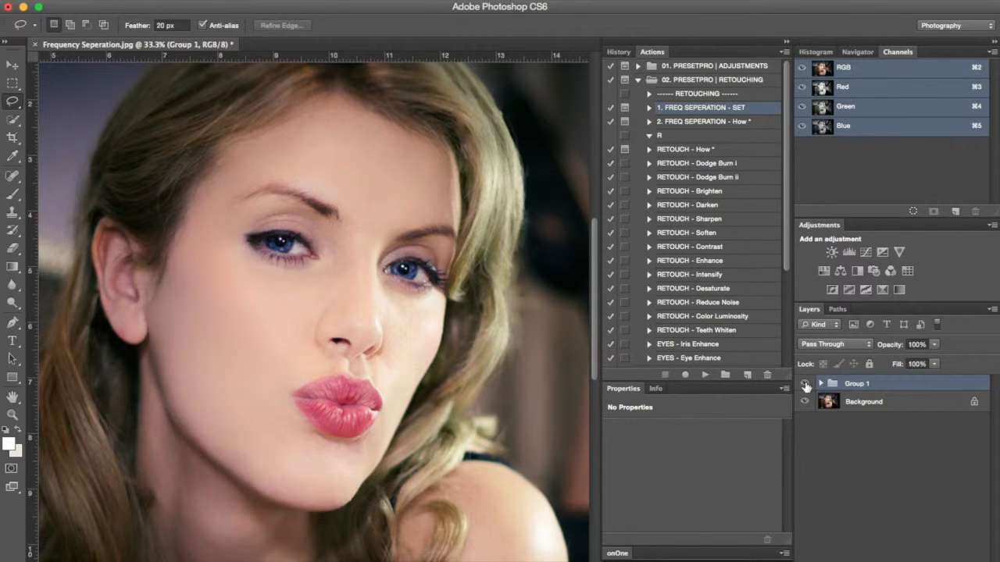
{"action": "left_click", "coordinate": [805, 385]}
{"action": "left_click", "coordinate": [805, 385]}
{"action": "left_click", "coordinate": [806, 385]}
{"action": "left_click", "coordinate": [805, 385]}
- Run the 2. FREQ SEPERATION - How action to show the retouching instructions
{"action": "left_click", "coordinate": [696, 124]}
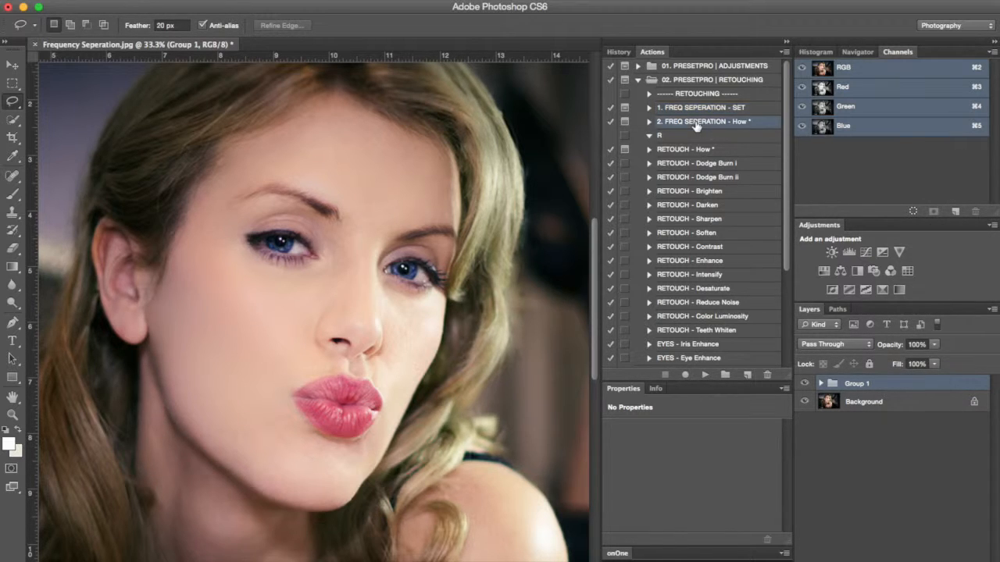
{"action": "left_click", "coordinate": [704, 374]}
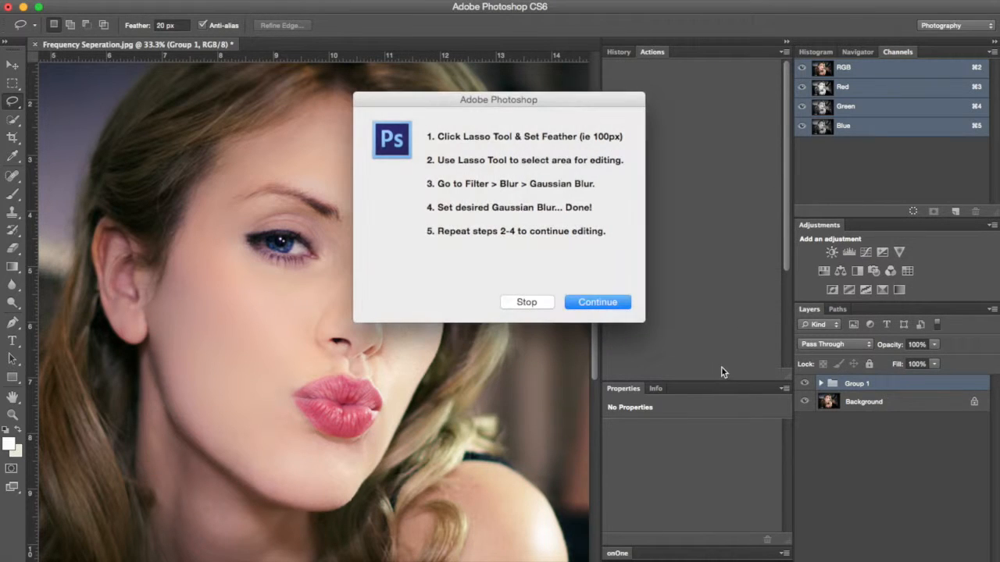